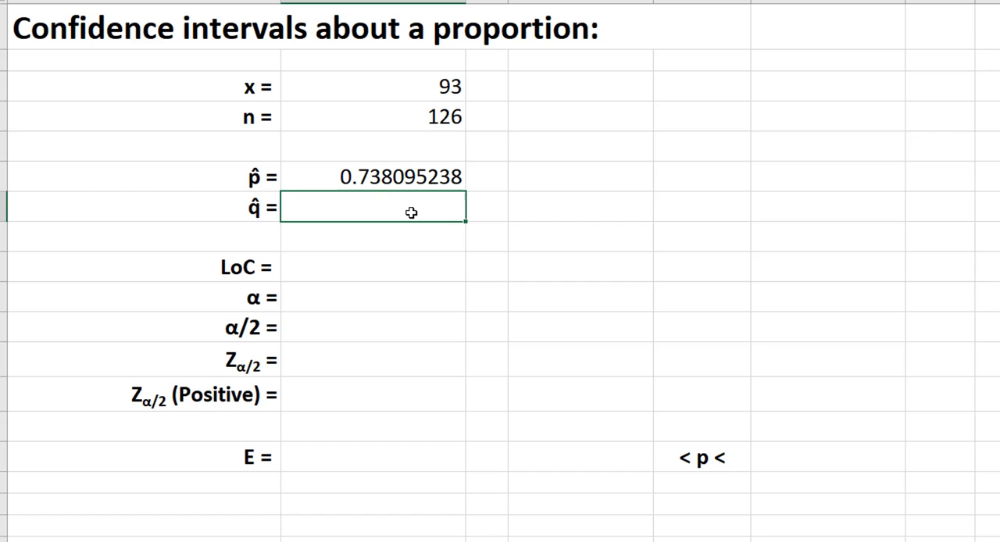
Calculate q̂ in B7 with the formula =1-B6.
{"action": "type", "text": "=1-"}
{"action": "left_click", "coordinate": [450, 175]}
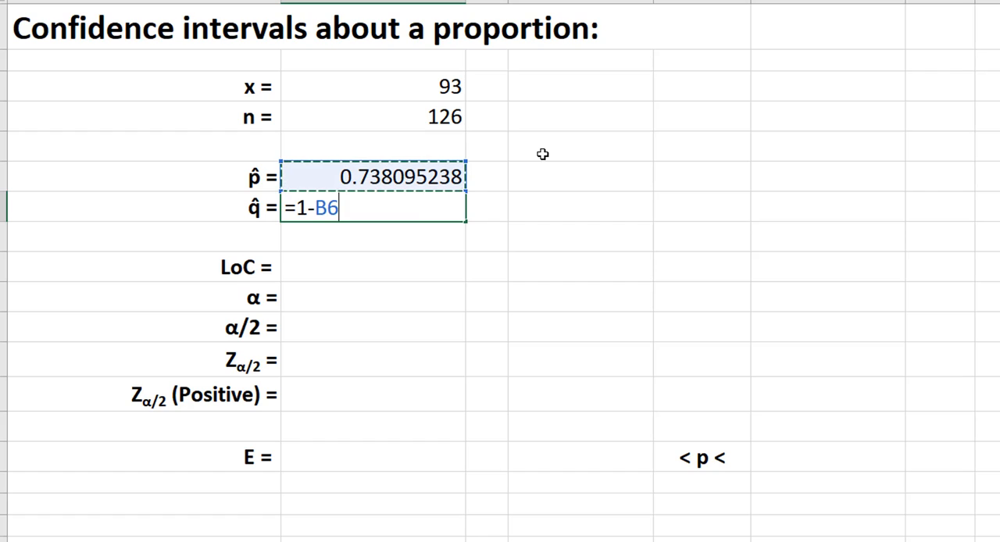
{"action": "key", "text": "Return"}
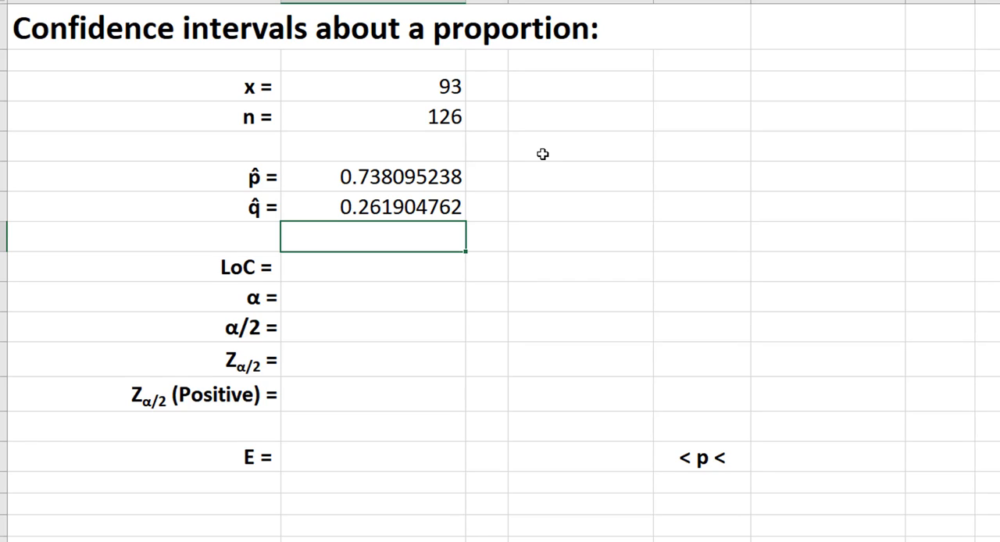
{"action": "key", "text": "Down"}
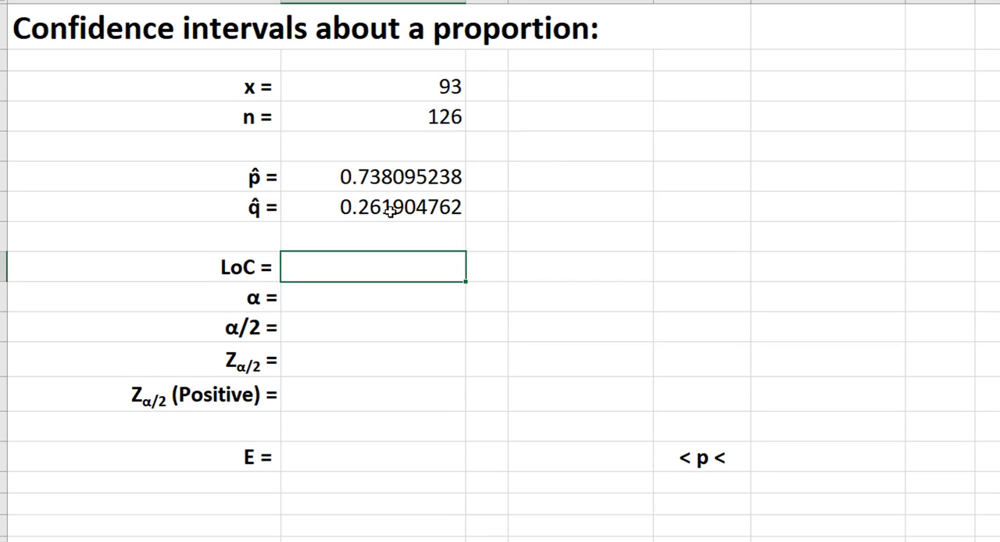
Review the cells holding x, n, p̂ and q̂.
{"action": "left_click", "coordinate": [391, 206]}
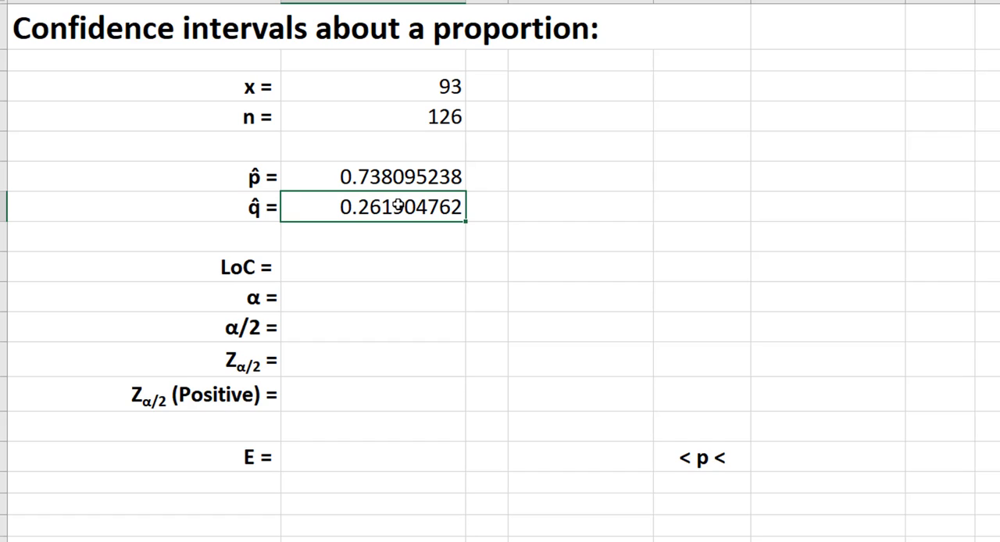
{"action": "left_click", "coordinate": [336, 90]}
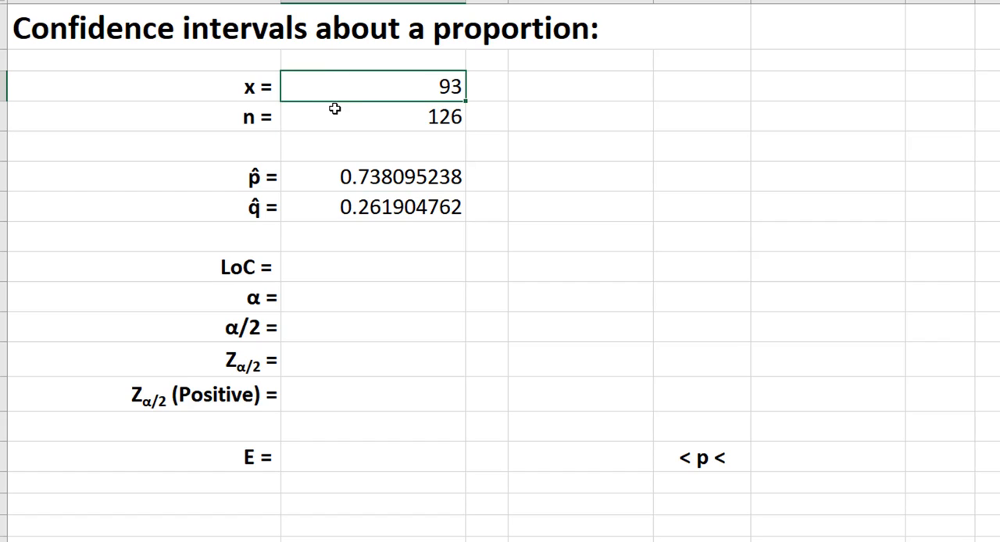
{"action": "left_click", "coordinate": [334, 109]}
{"action": "left_click", "coordinate": [335, 81]}
{"action": "left_click", "coordinate": [335, 113]}
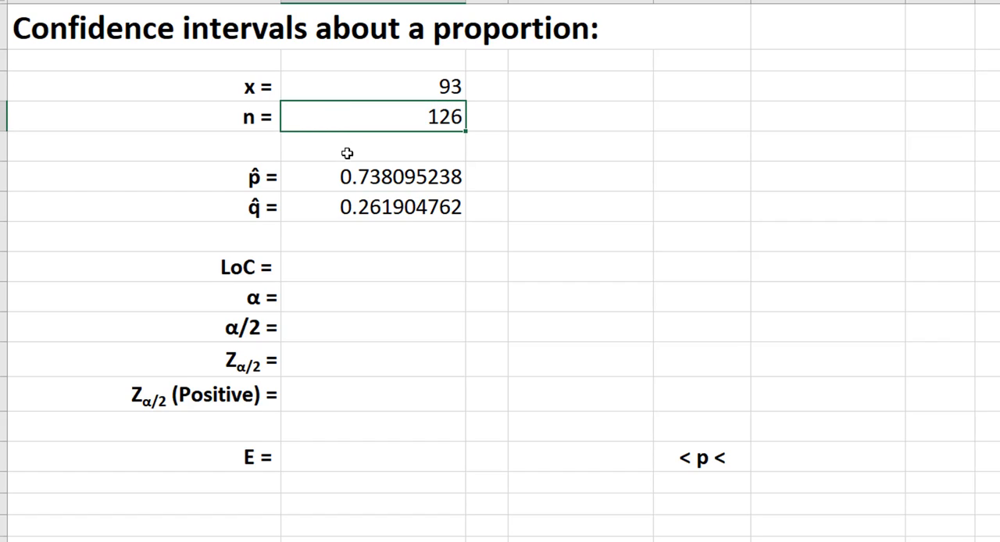
{"action": "left_click", "coordinate": [337, 175]}
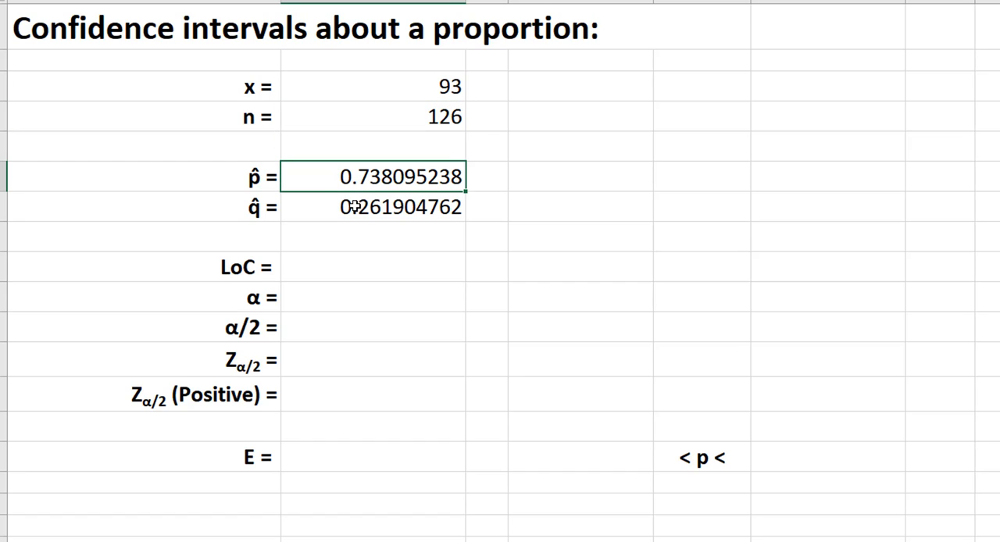
{"action": "left_click", "coordinate": [353, 206]}
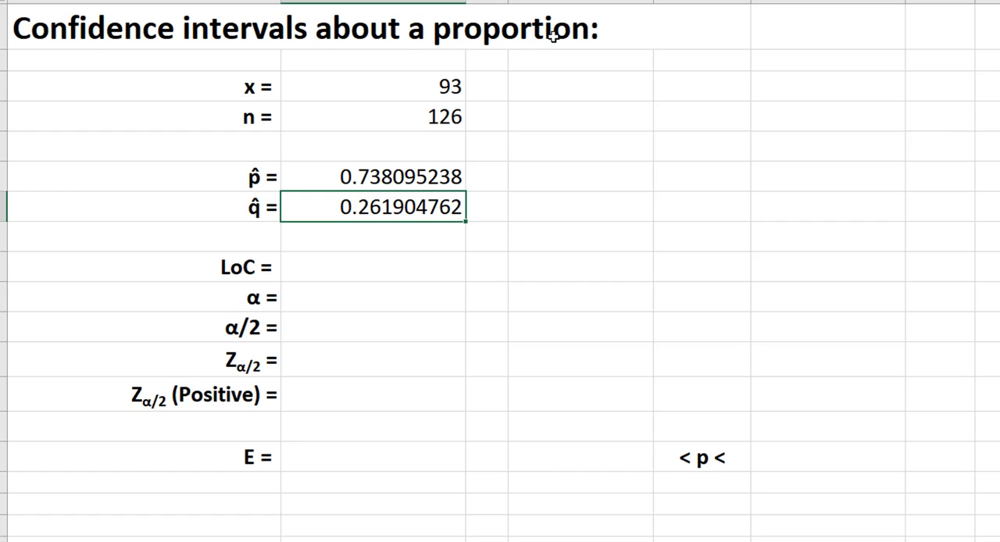
Enter 0.90 as the level of confidence (LoC) in B9 and calculate α in B10 with =1-B9.
{"action": "left_click", "coordinate": [368, 261]}
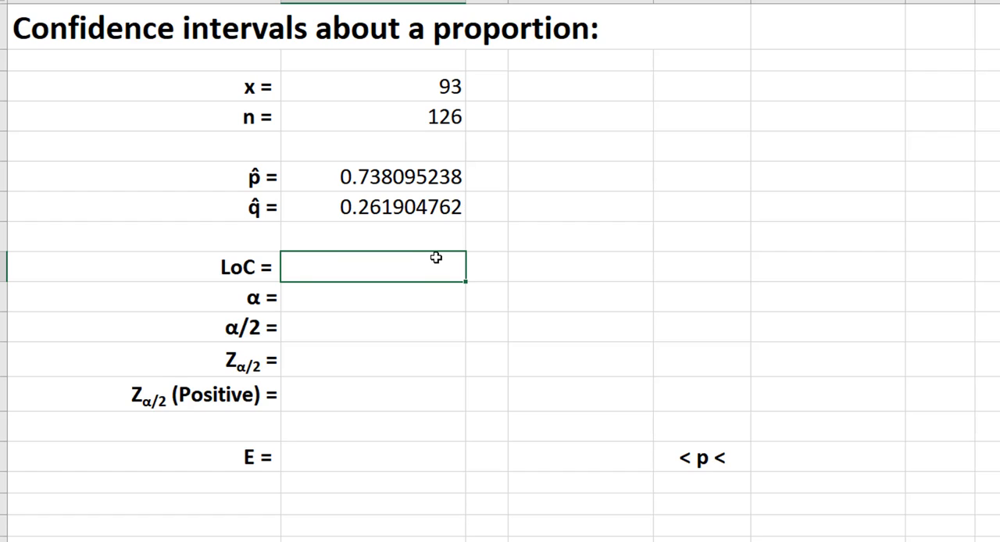
{"action": "type", "text": "0.90"}
{"action": "key", "text": "Return"}
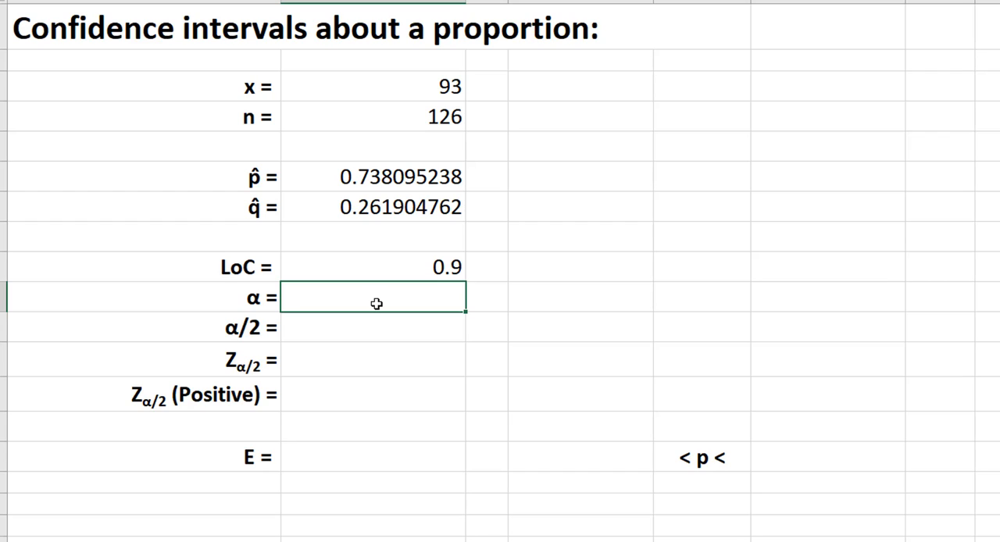
{"action": "type", "text": "=1-"}
{"action": "left_click", "coordinate": [375, 267]}
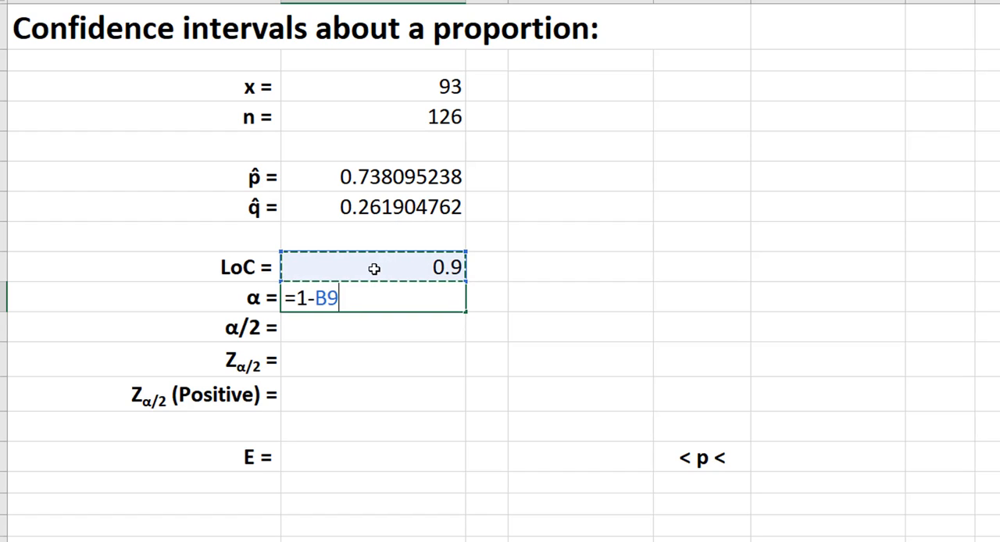
{"action": "key", "text": "Return"}
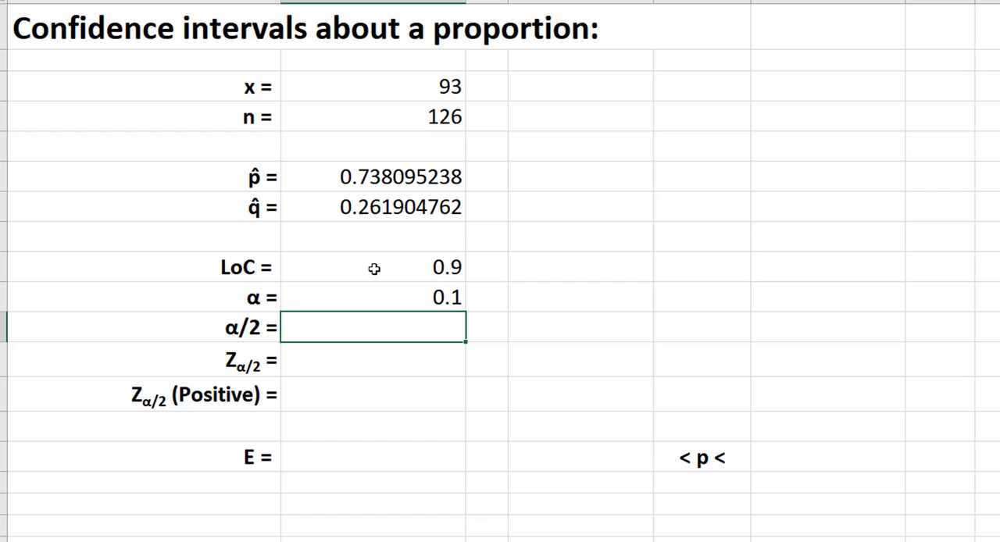
Calculate α/2 in B11 with the formula =B10/2.
{"action": "type", "text": "="}
{"action": "left_click", "coordinate": [363, 295]}
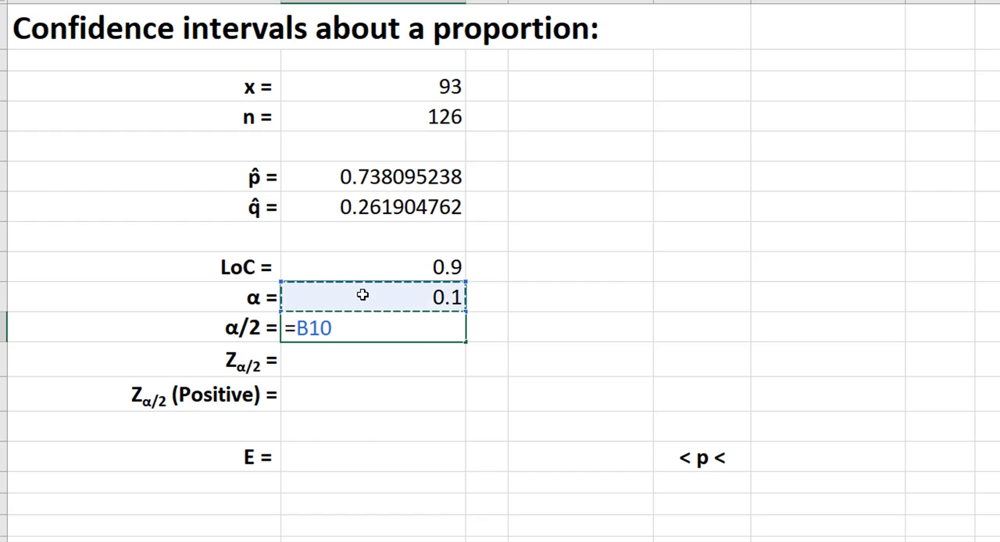
{"action": "type", "text": "/2"}
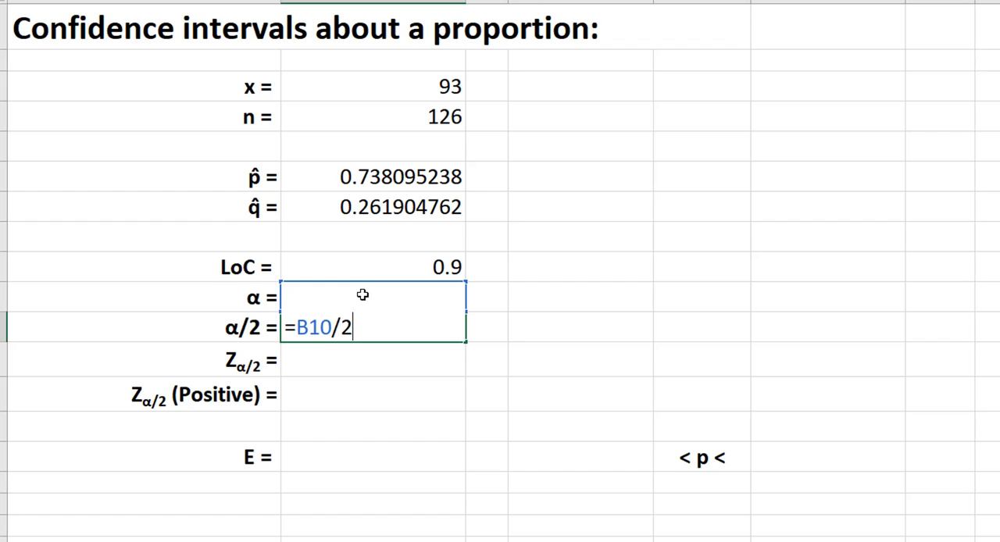
{"action": "key", "text": "Return"}
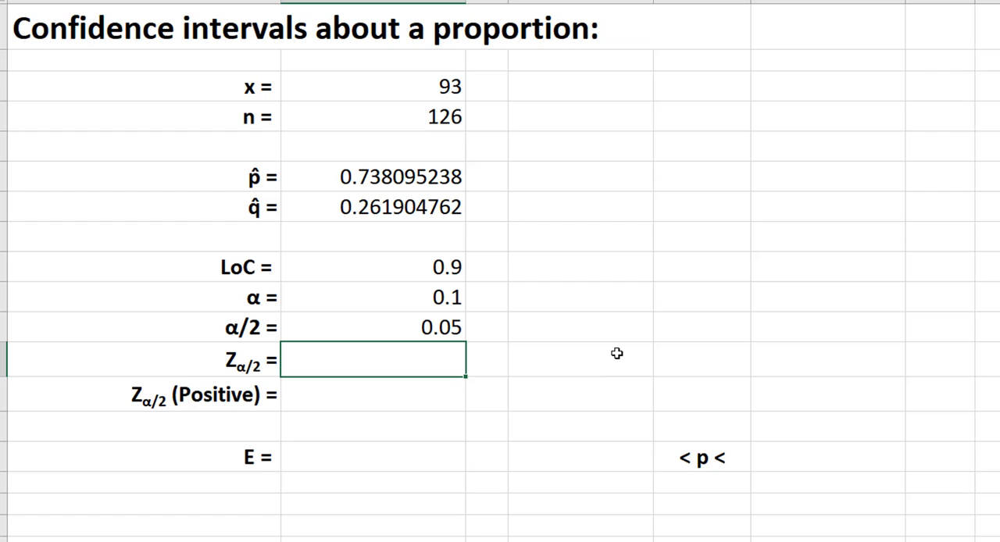
Calculate the critical value Zα/2 in B12 with the formula =NORM.S.INV(B11).
{"action": "type", "text": "="}
{"action": "key", "text": "BackSpace"}
{"action": "type", "text": "norm"}
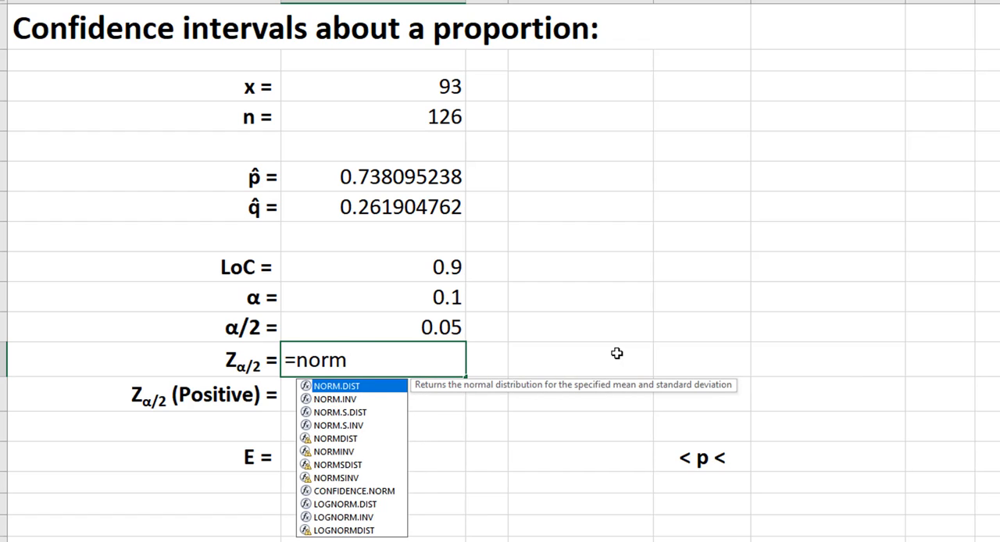
{"action": "type", "text": ".s.inv"}
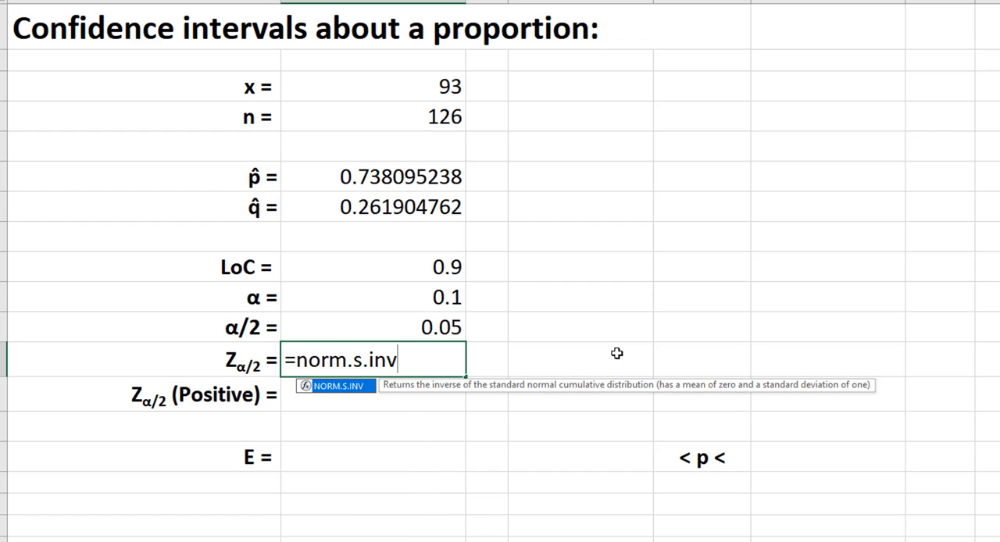
{"action": "type", "text": "("}
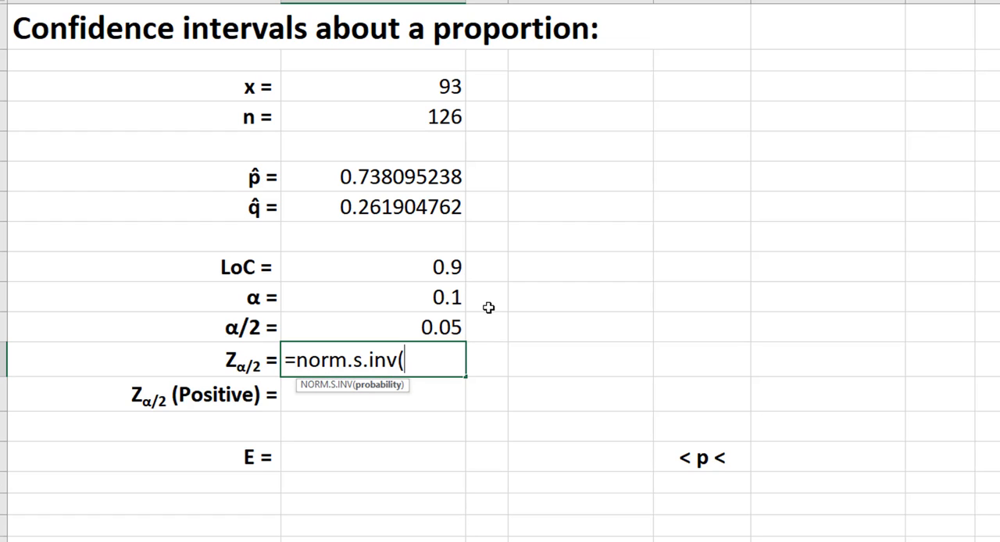
{"action": "left_click", "coordinate": [428, 323]}
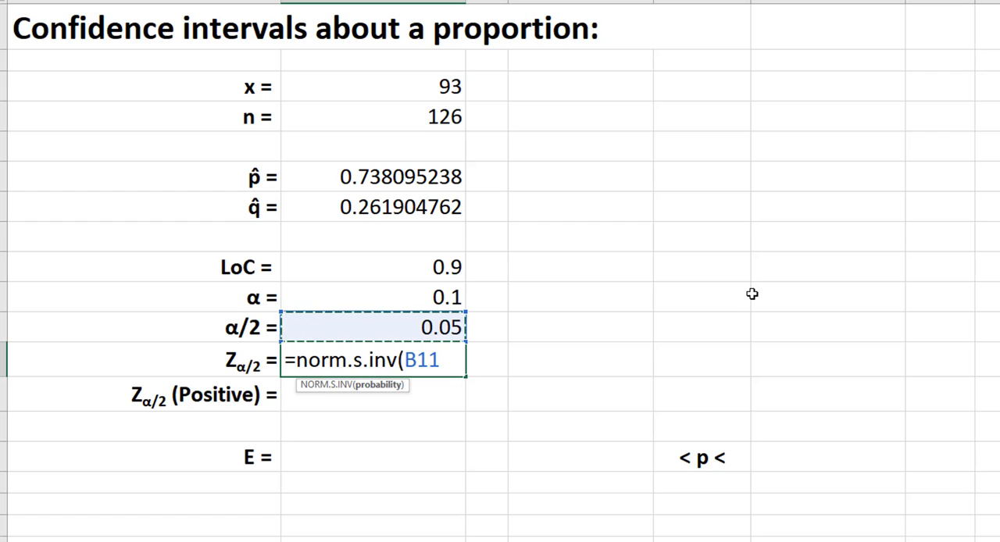
{"action": "type", "text": ")"}
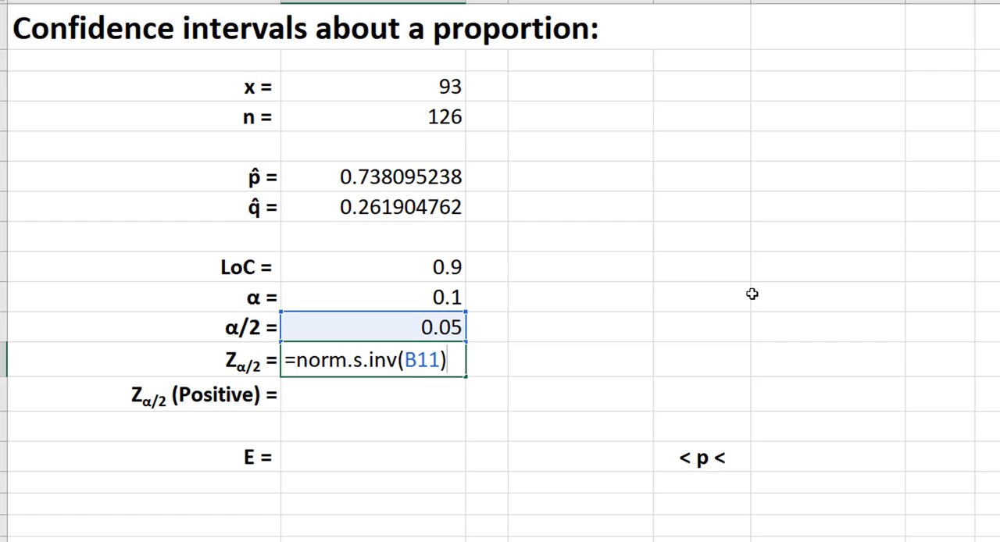
{"action": "key", "text": "Return"}
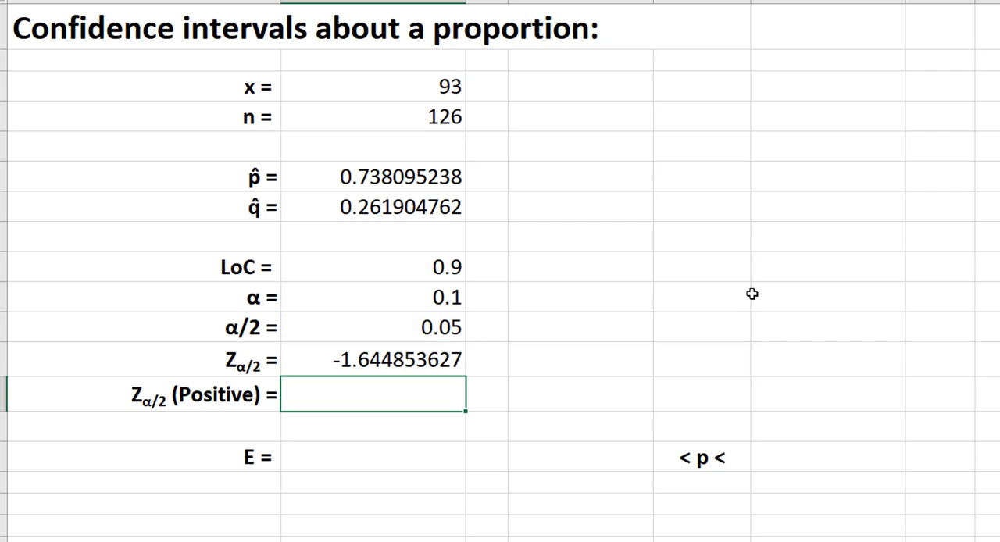
Calculate the positive Zα/2 value in B13 with the formula =ABS(B12).
{"action": "left_click", "coordinate": [376, 361]}
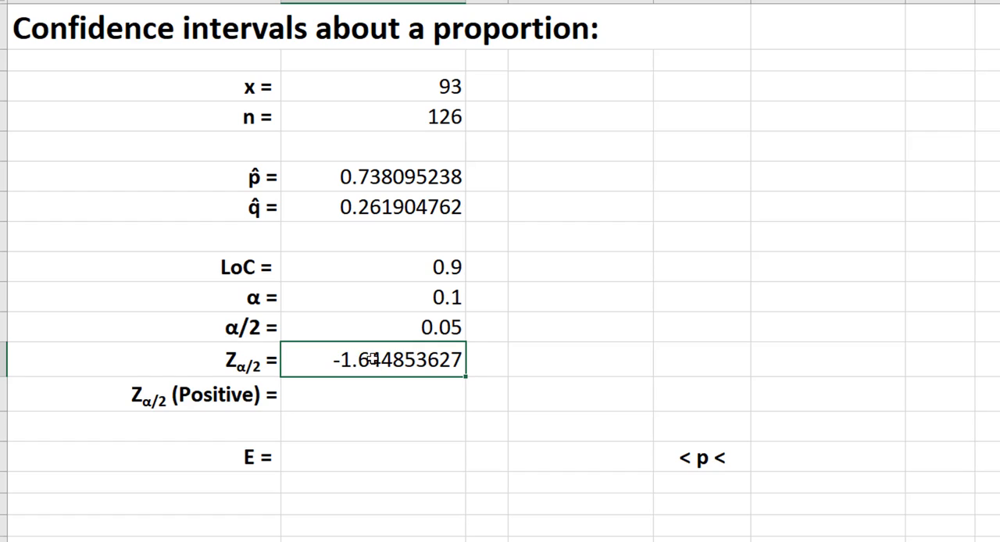
{"action": "left_click", "coordinate": [336, 390]}
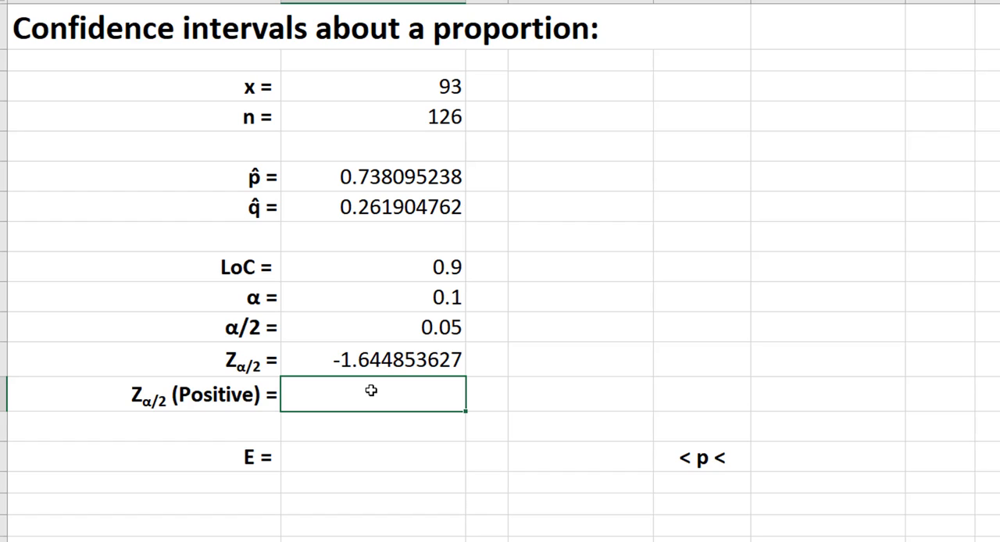
{"action": "type", "text": "=a"}
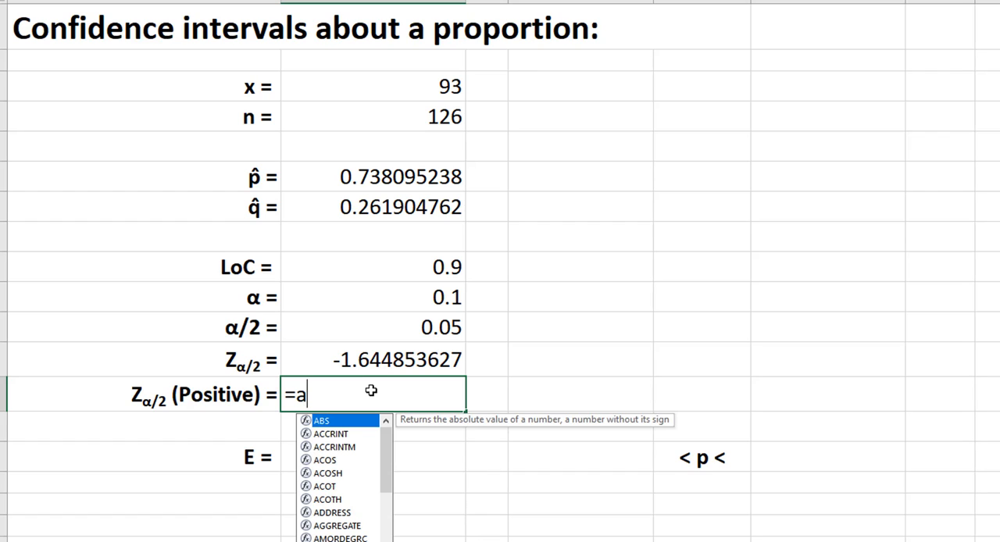
{"action": "type", "text": "bs"}
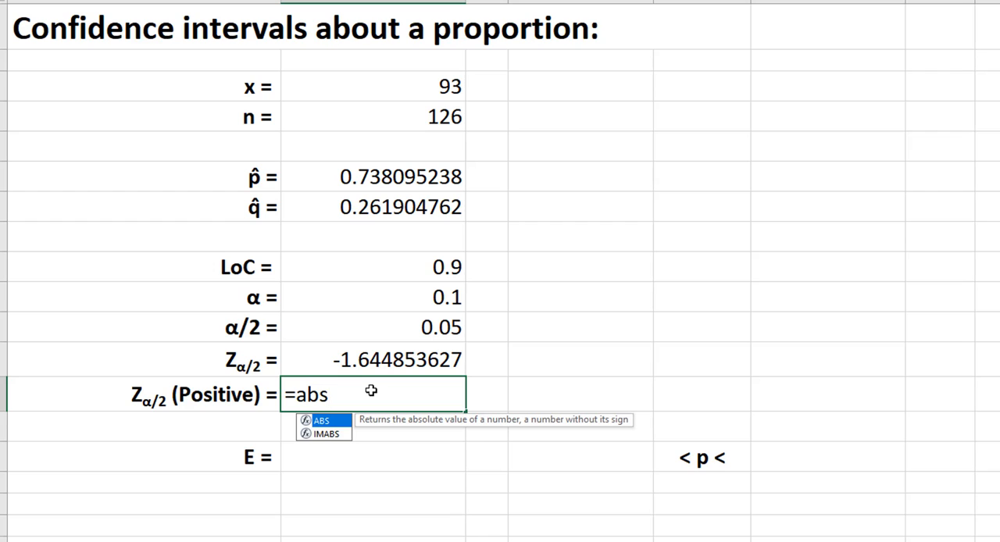
{"action": "type", "text": "("}
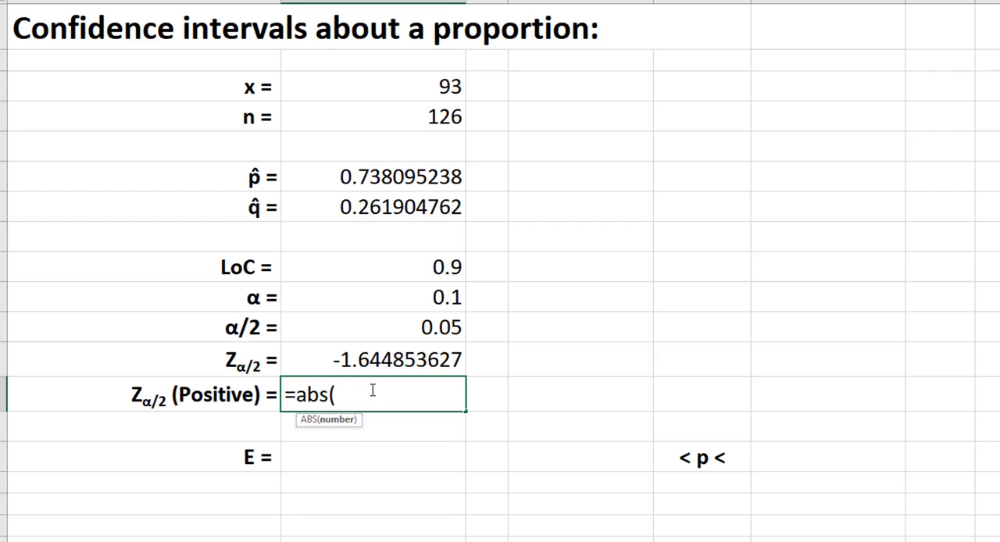
{"action": "left_click", "coordinate": [369, 363]}
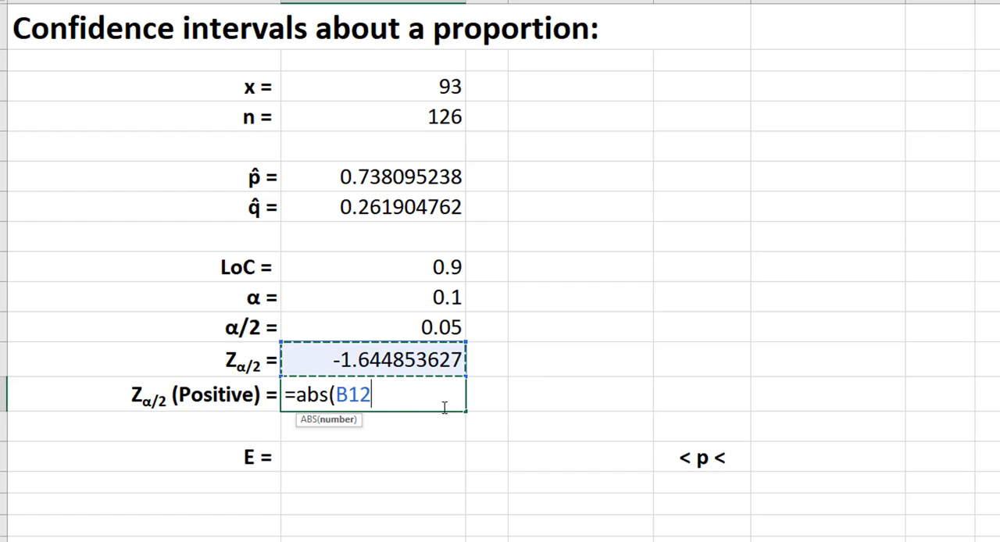
{"action": "type", "text": ")"}
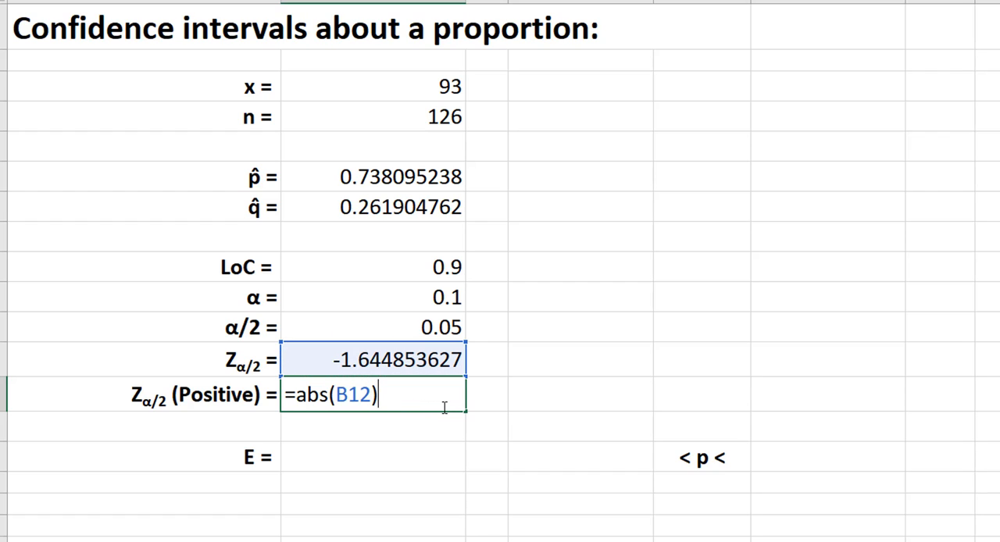
{"action": "key", "text": "Return"}
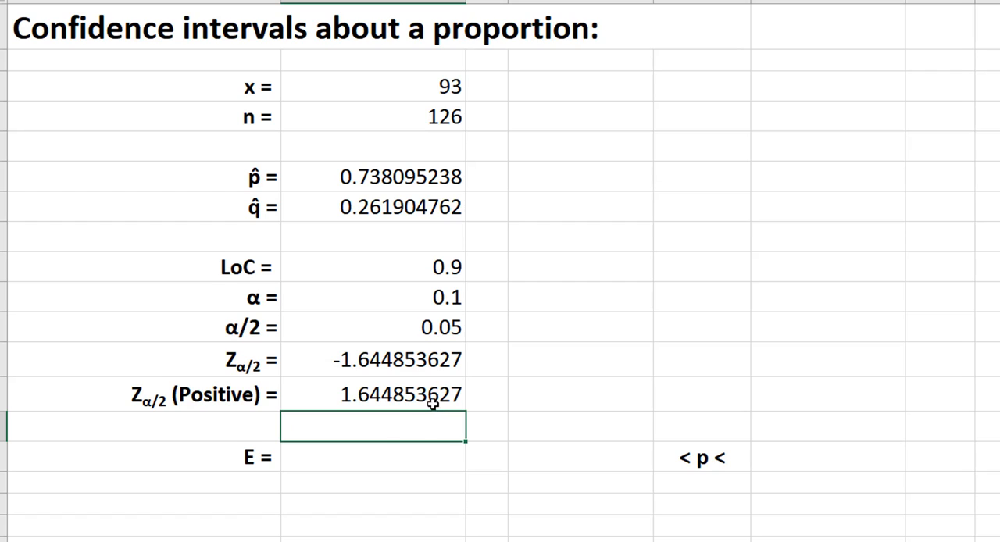
Calculate the margin of error E in B15 with the formula =B13*SQRT(B6*B7/B4).
{"action": "left_click", "coordinate": [346, 458]}
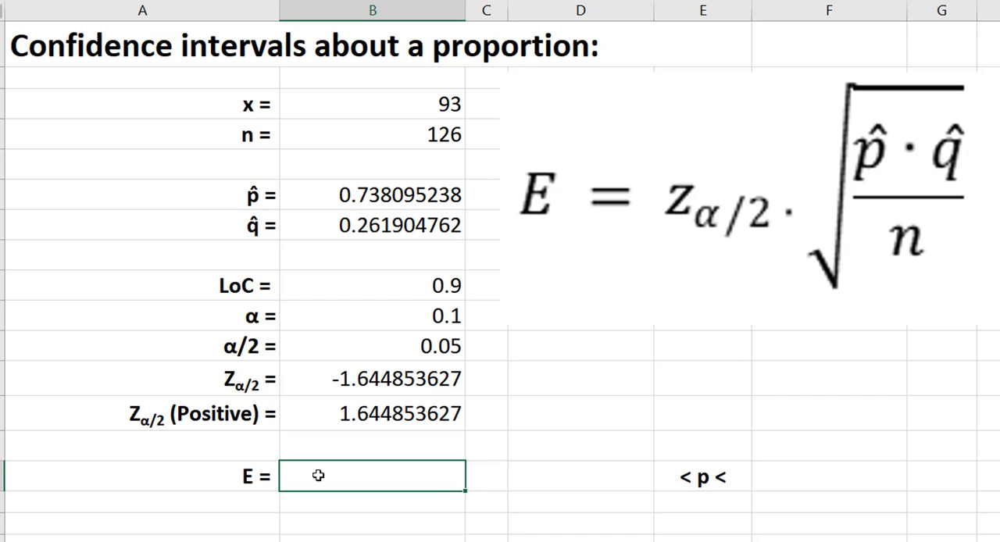
{"action": "type", "text": "="}
{"action": "left_click", "coordinate": [336, 414]}
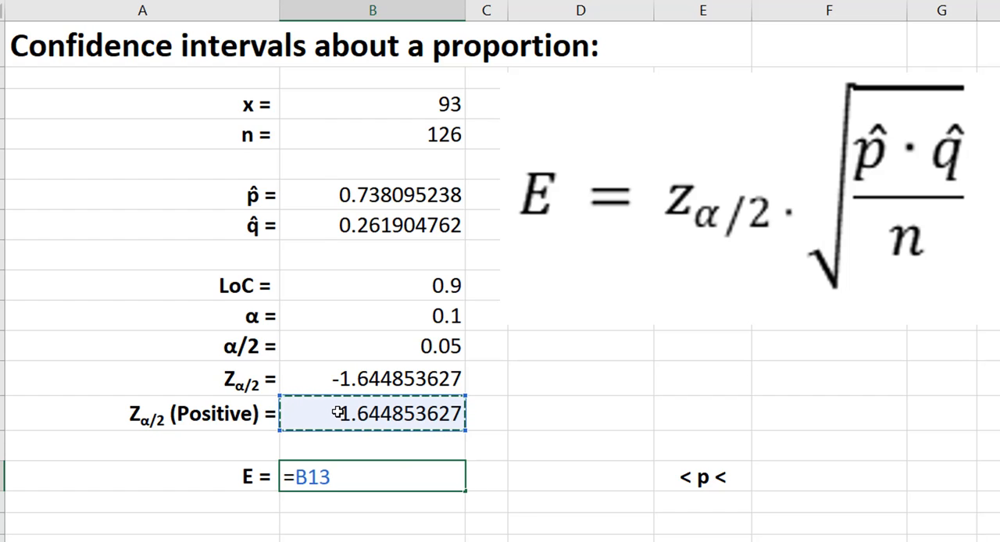
{"action": "type", "text": "*"}
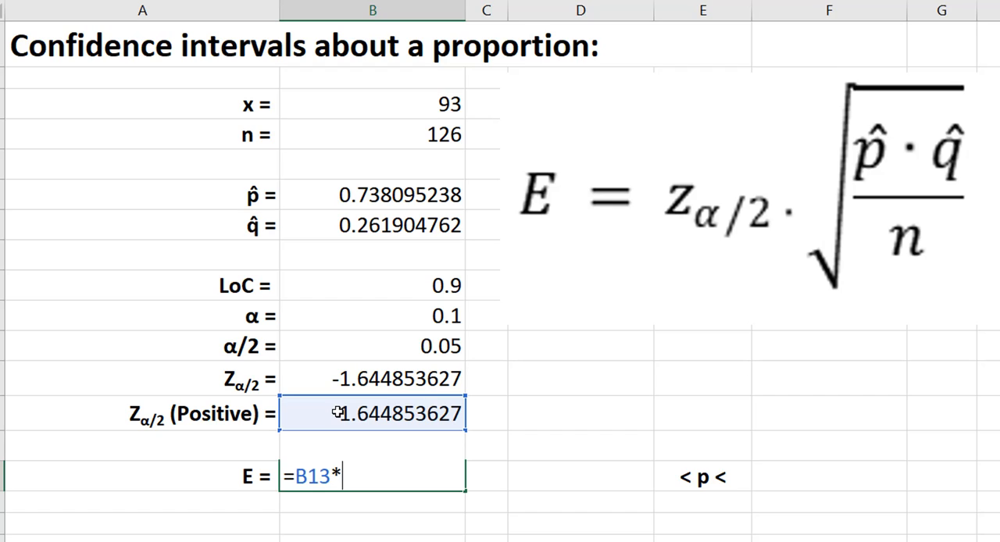
{"action": "type", "text": "sqrt"}
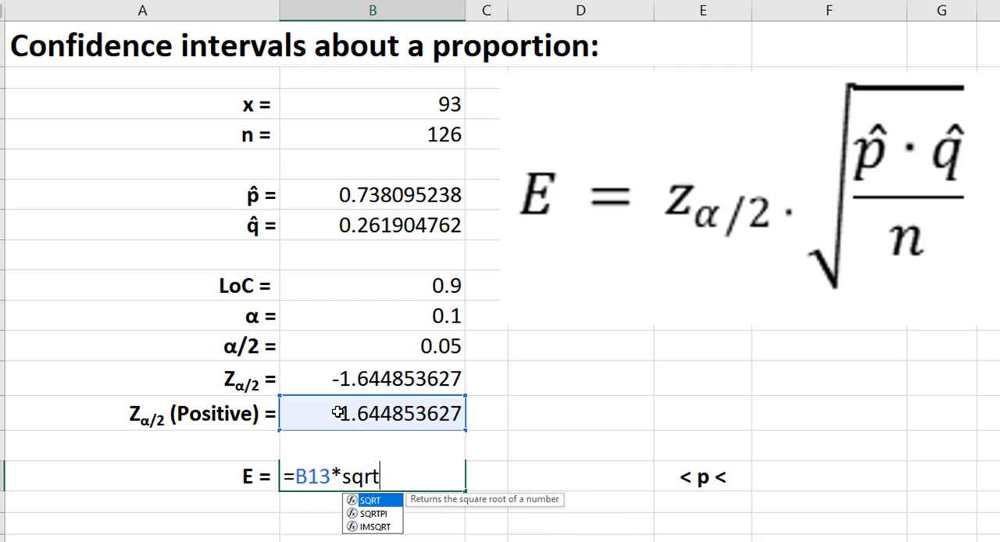
{"action": "type", "text": "("}
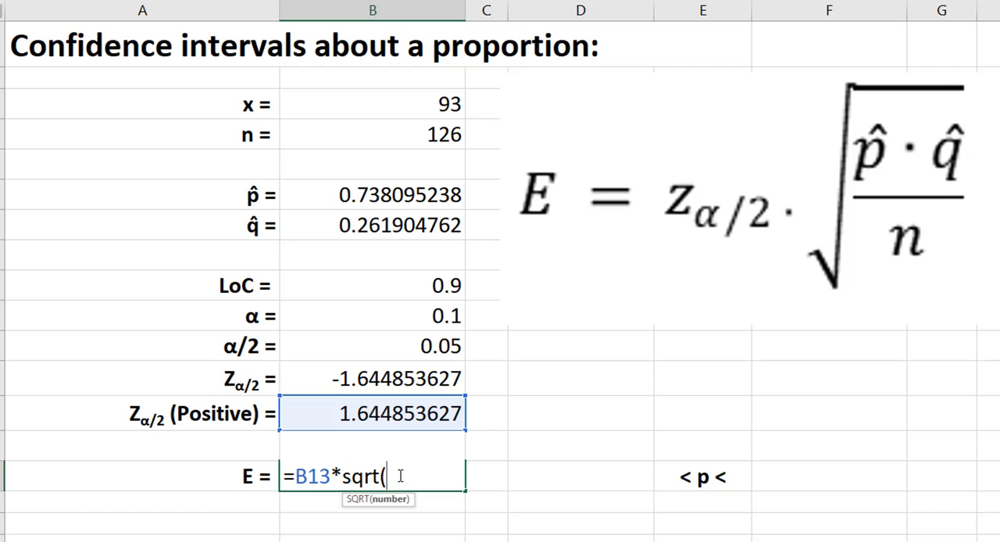
{"action": "left_click", "coordinate": [390, 193]}
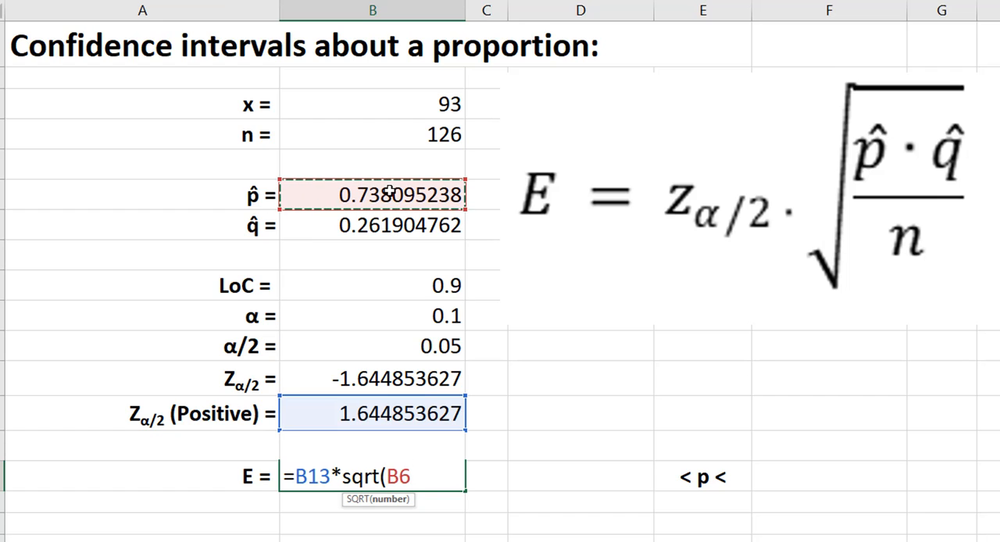
{"action": "type", "text": "*"}
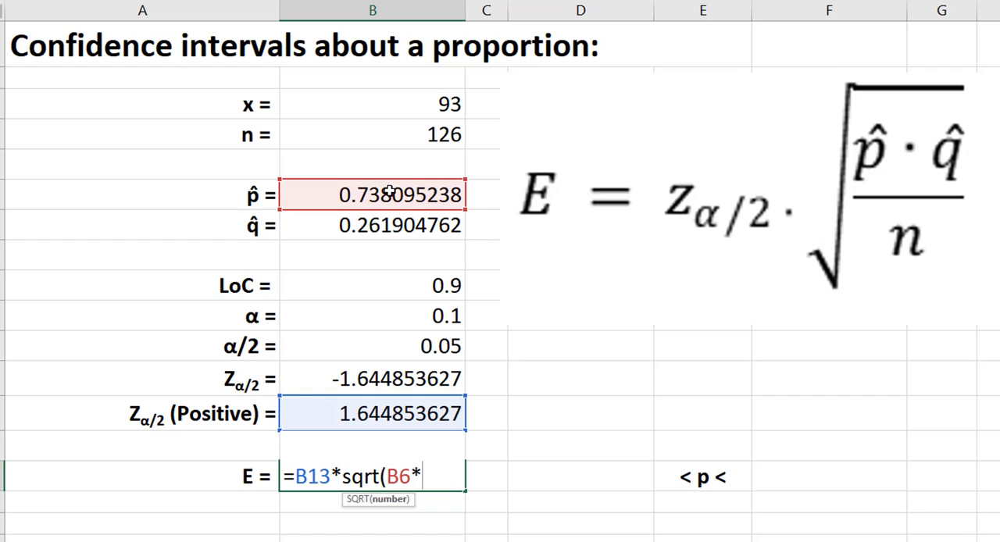
{"action": "left_click", "coordinate": [330, 224]}
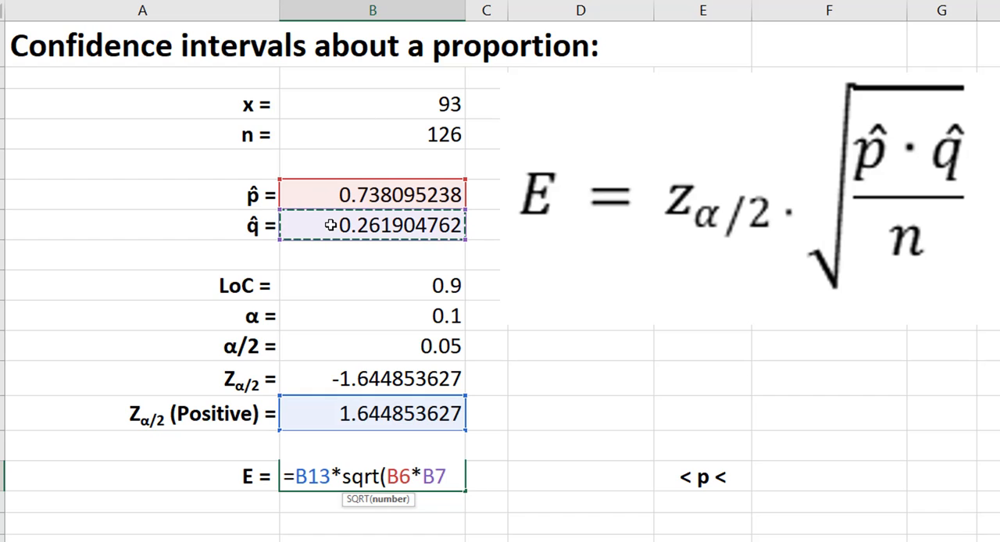
{"action": "type", "text": "/"}
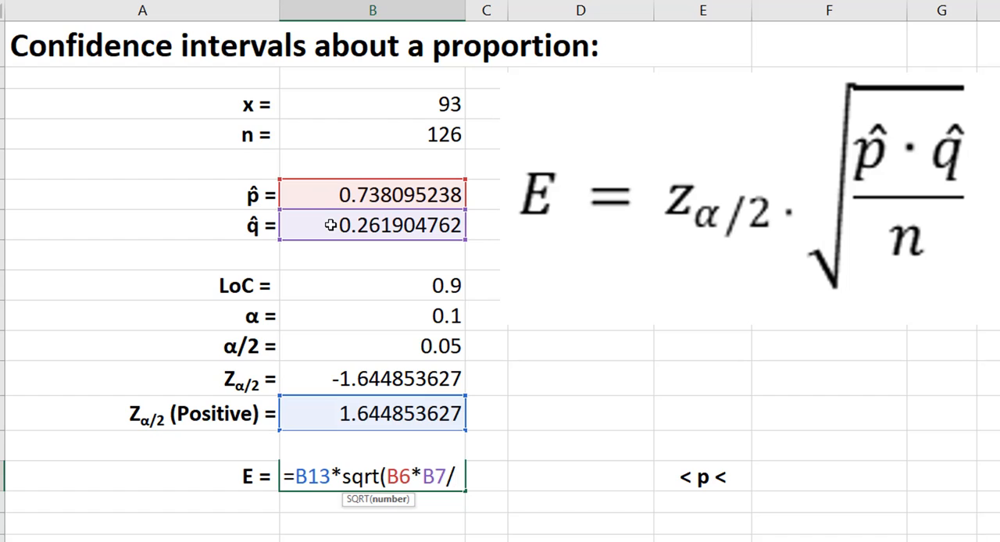
{"action": "left_click", "coordinate": [348, 135]}
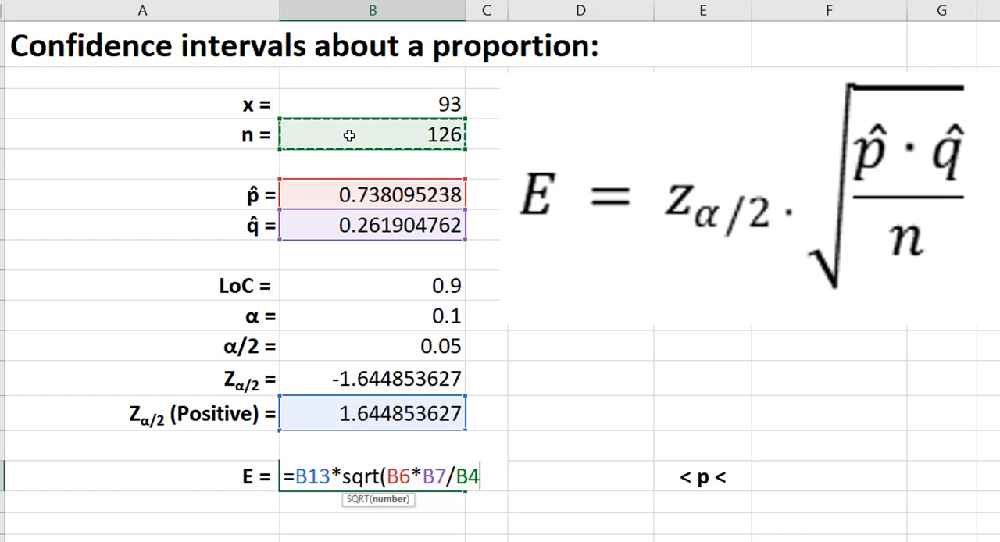
{"action": "type", "text": ")"}
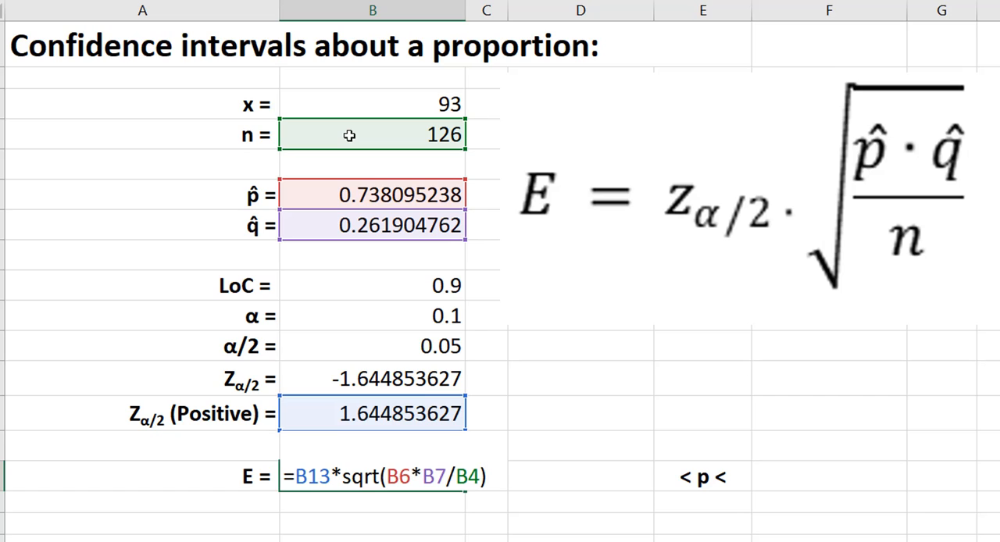
{"action": "key", "text": "Return"}
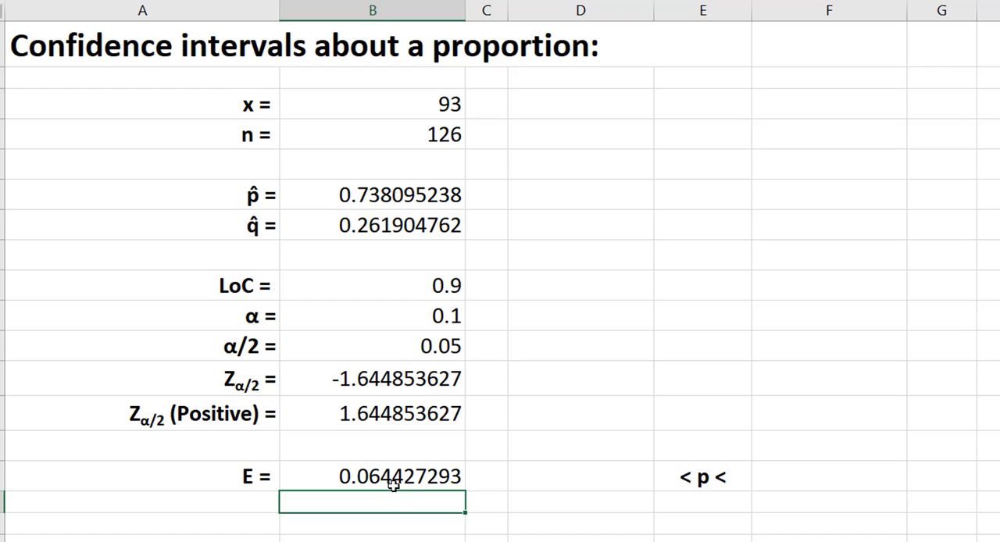
Calculate the lower limit of the confidence interval in D15 with the formula =B6-B15.
{"action": "left_click", "coordinate": [559, 479]}
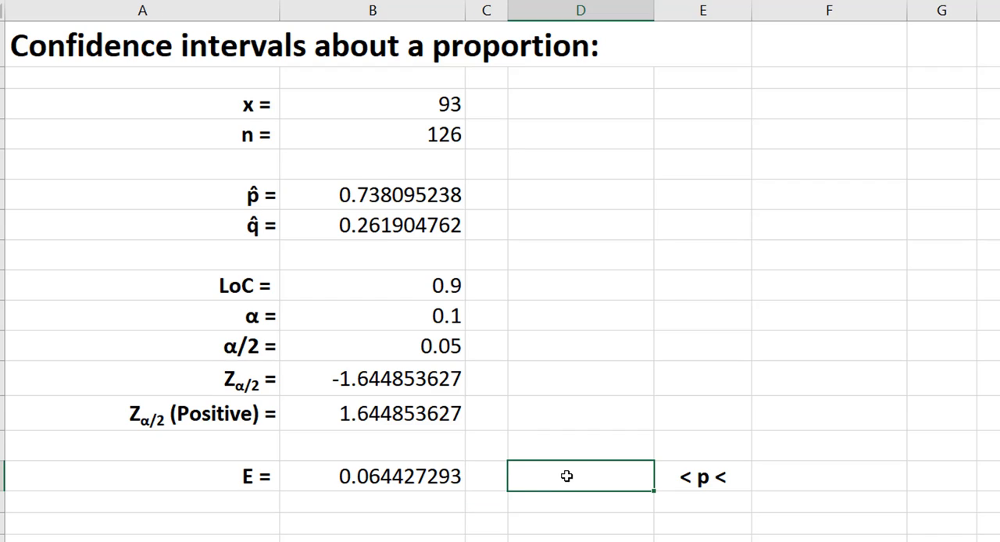
{"action": "left_click", "coordinate": [382, 474]}
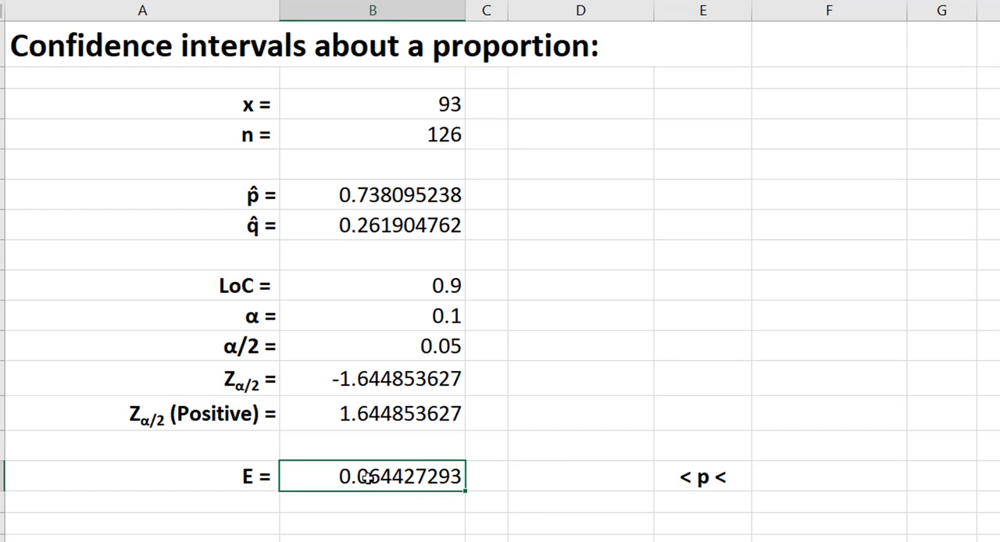
{"action": "left_click", "coordinate": [559, 477]}
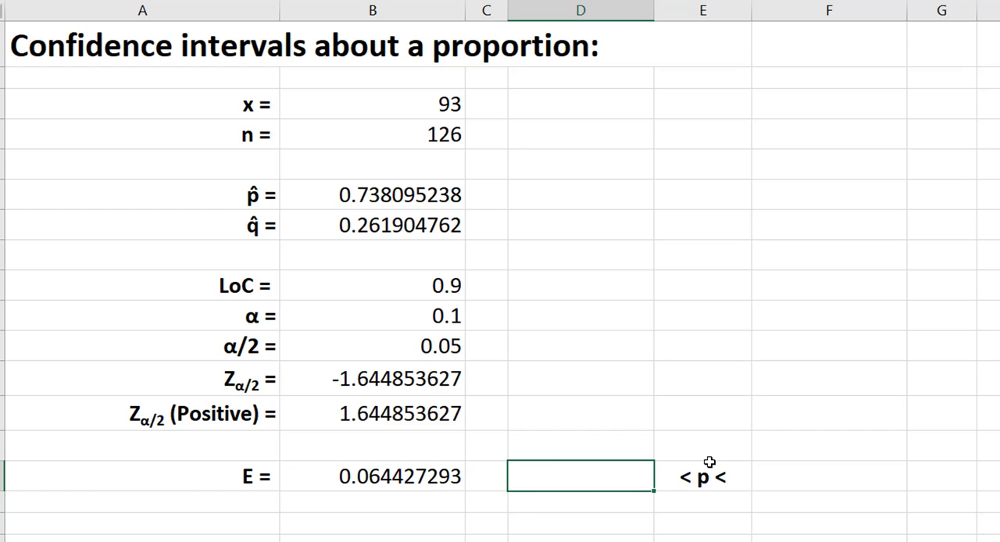
{"action": "type", "text": "="}
{"action": "left_click", "coordinate": [373, 196]}
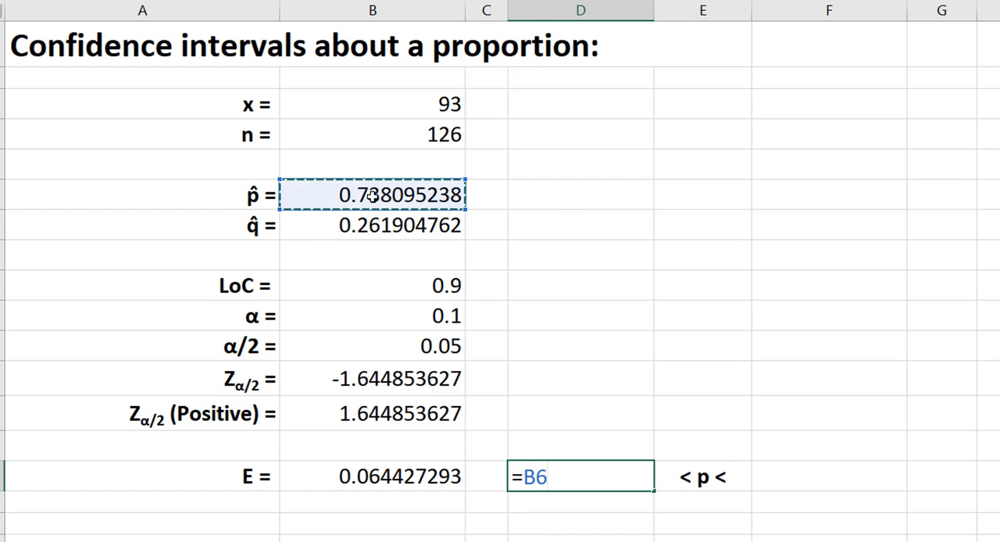
{"action": "type", "text": "-"}
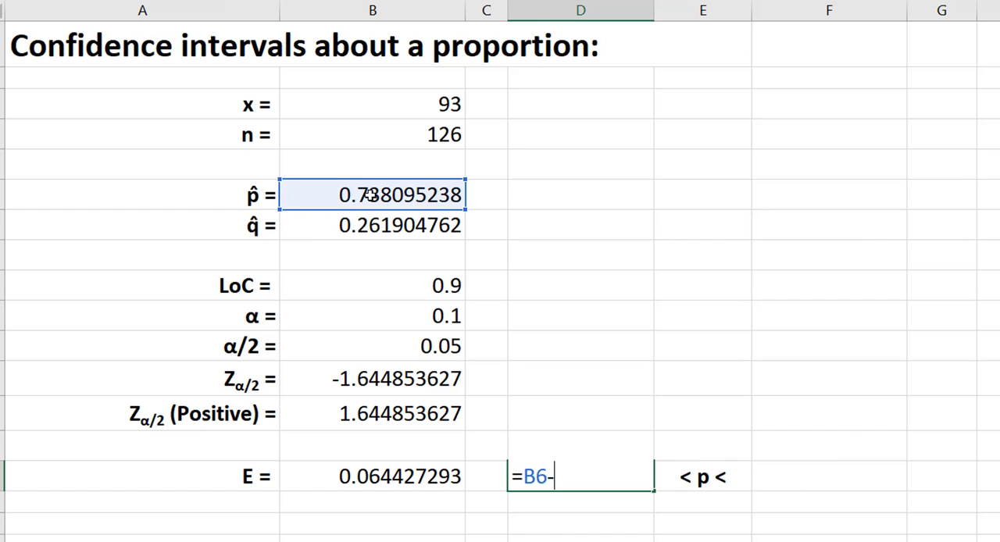
{"action": "left_click", "coordinate": [351, 477]}
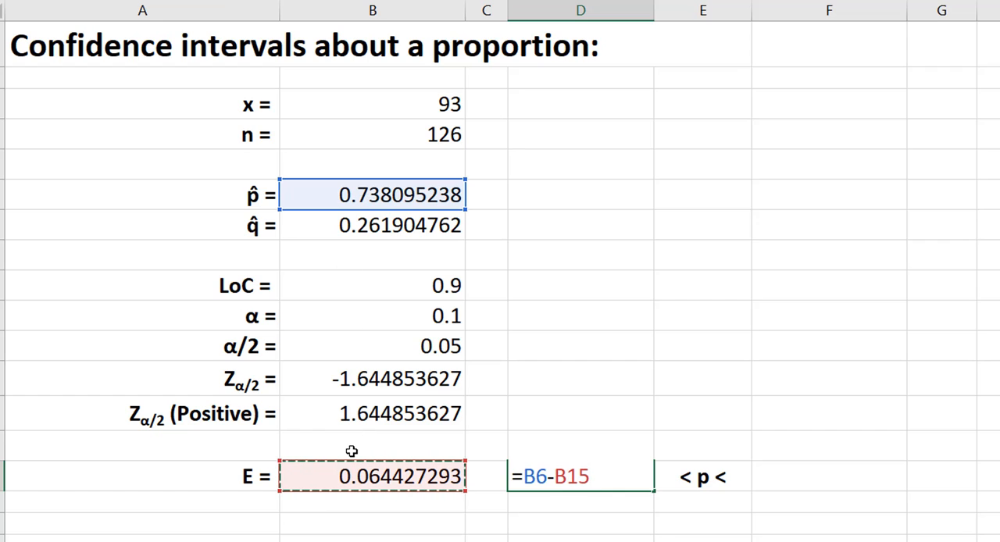
{"action": "key", "text": "Return"}
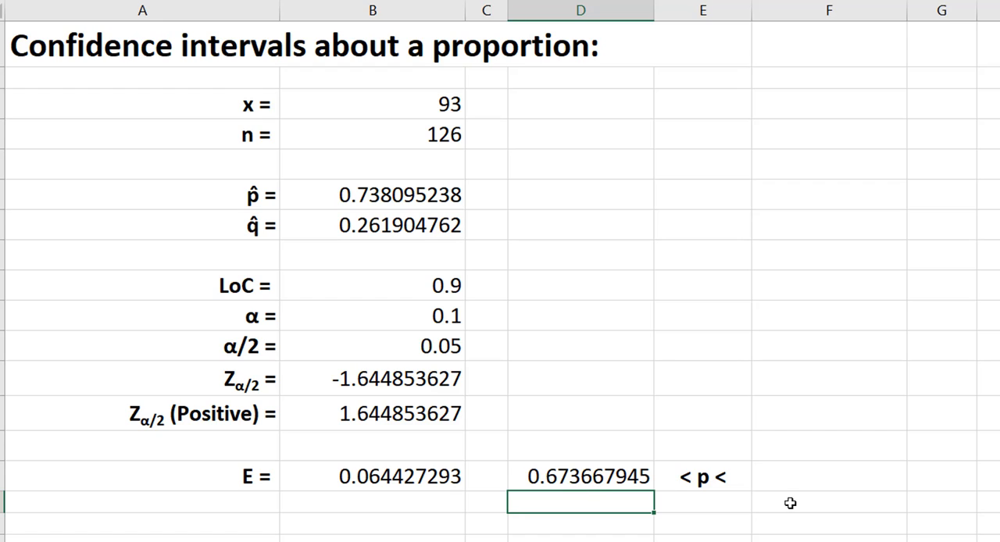
Calculate the upper limit of the confidence interval in F15 with the formula =B6+B15.
{"action": "left_click", "coordinate": [769, 474]}
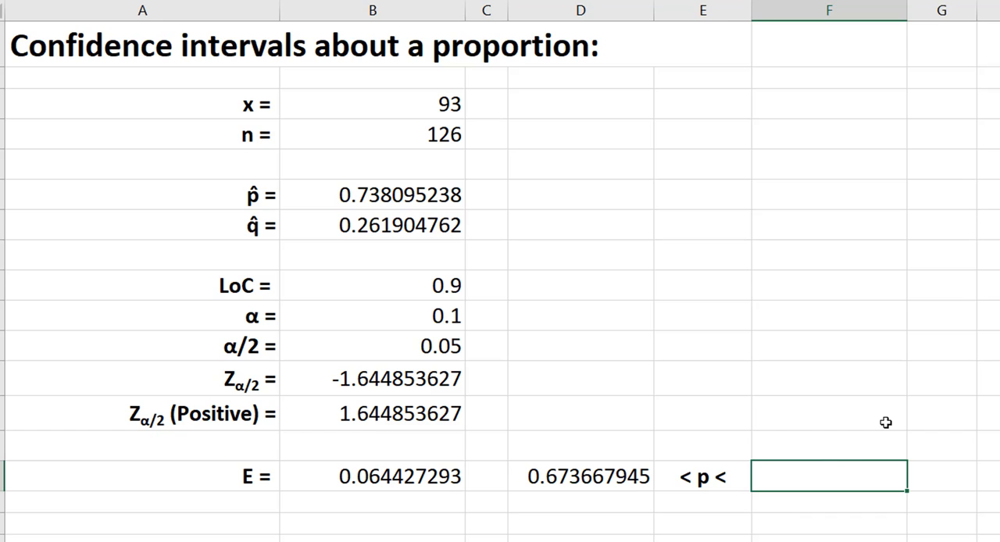
{"action": "type", "text": "="}
{"action": "left_click", "coordinate": [321, 195]}
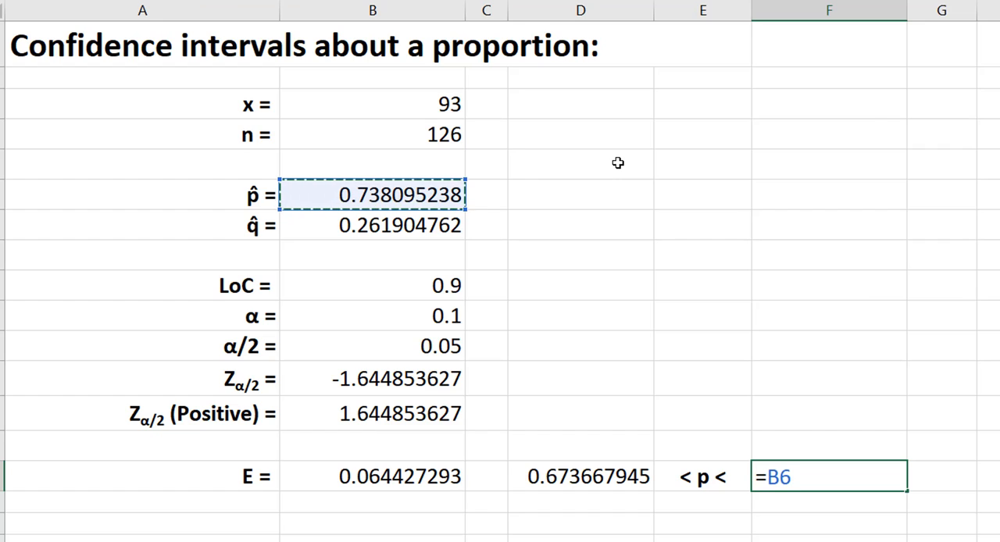
{"action": "type", "text": "+"}
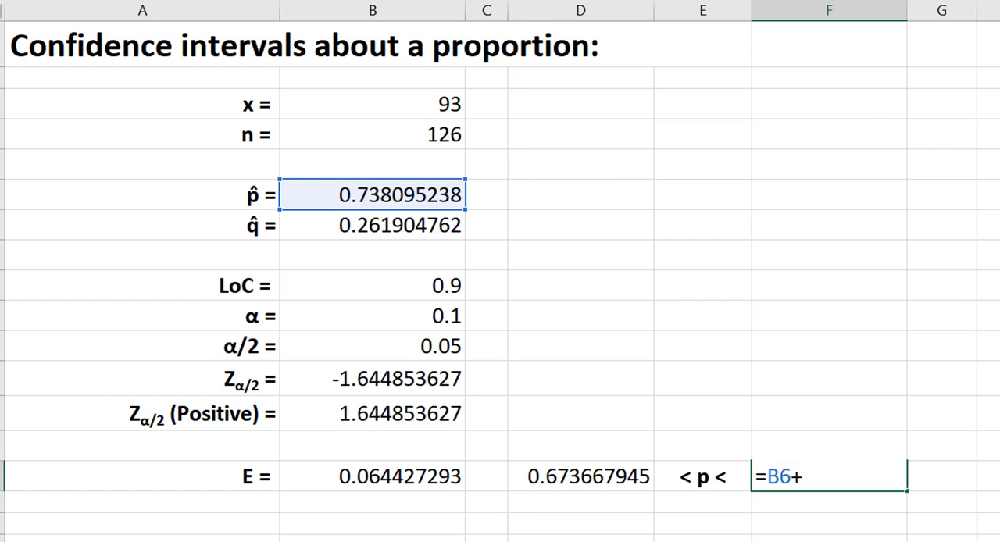
{"action": "left_click", "coordinate": [378, 477]}
{"action": "key", "text": "Return"}
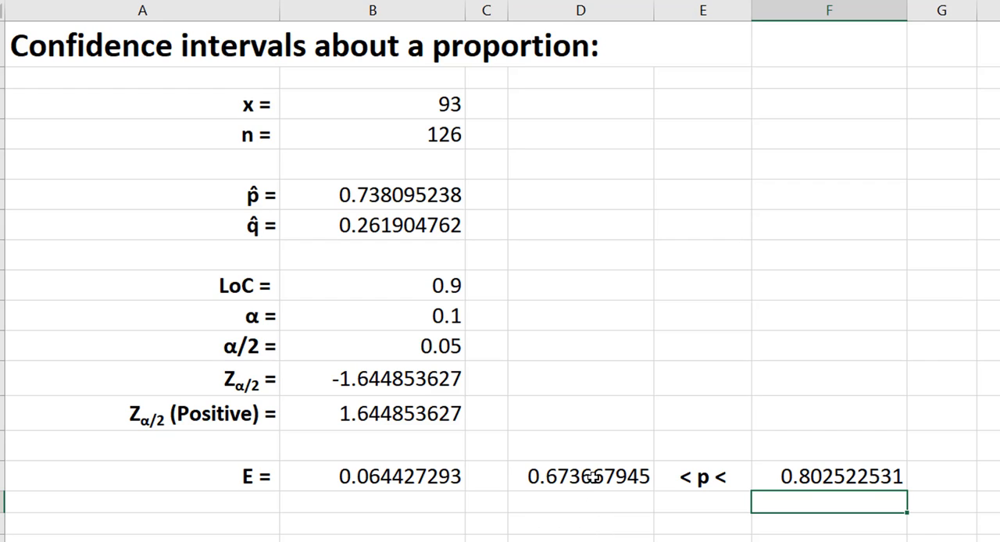
Review the finished confidence interval in D15:F15 together with the level of confidence in B9.
{"action": "left_click_drag", "start_coordinate": [594, 478], "coordinate": [810, 476]}
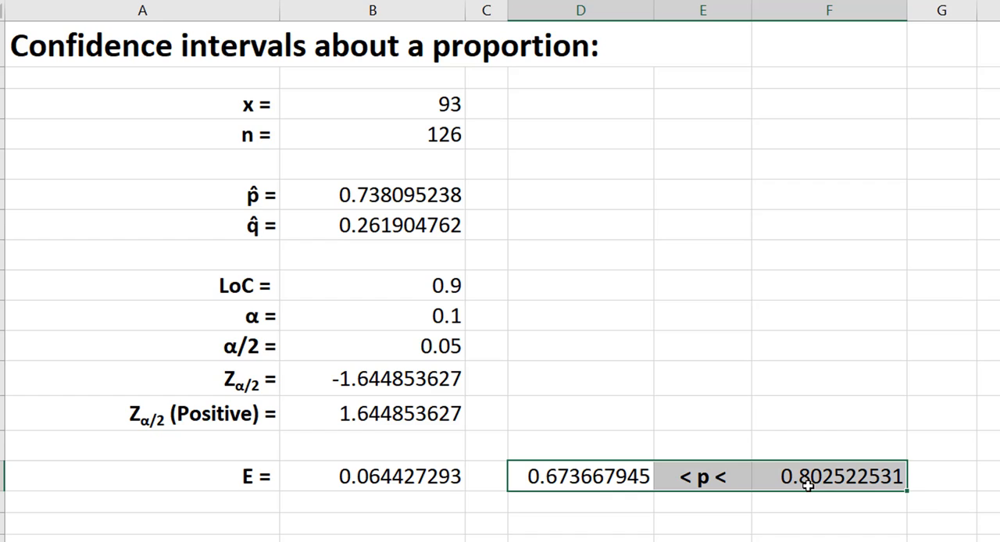
{"action": "left_click", "coordinate": [690, 498]}
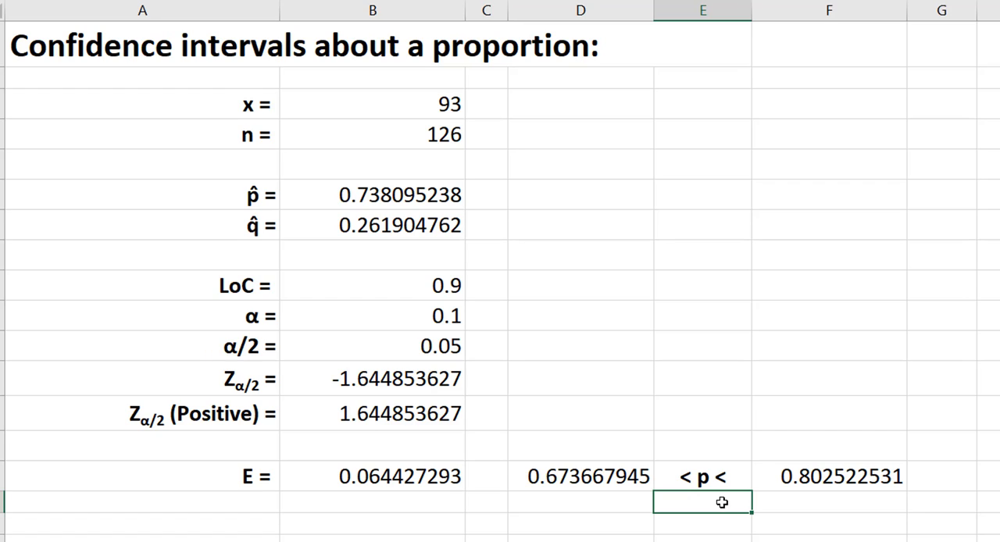
{"action": "left_click", "coordinate": [428, 284]}
{"action": "left_click", "coordinate": [681, 502]}
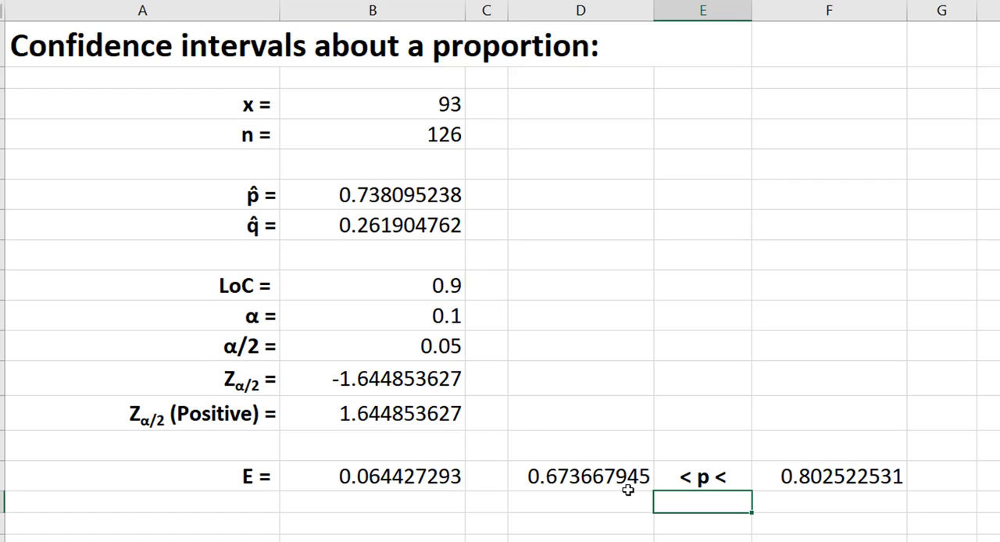
{"action": "left_click", "coordinate": [537, 476]}
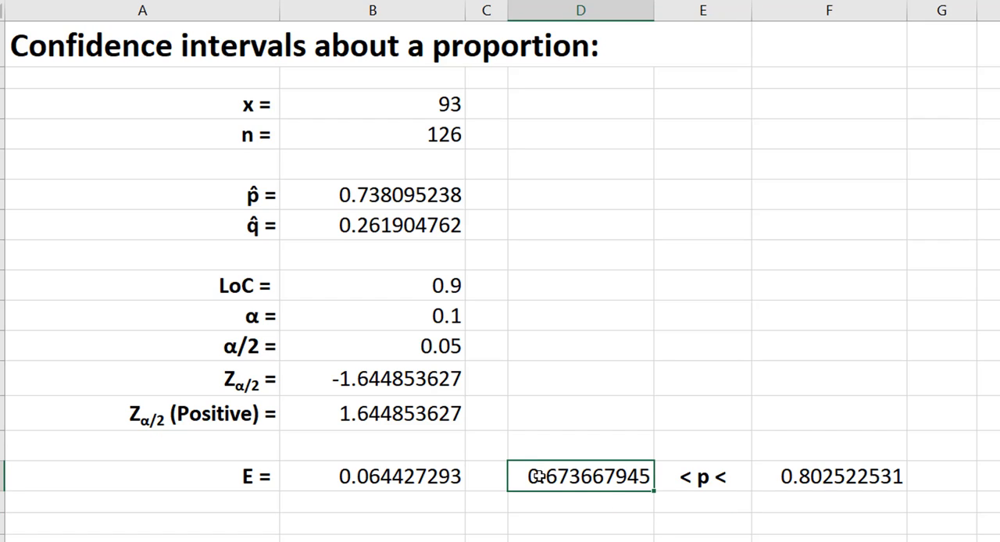
{"action": "left_click", "coordinate": [851, 478]}
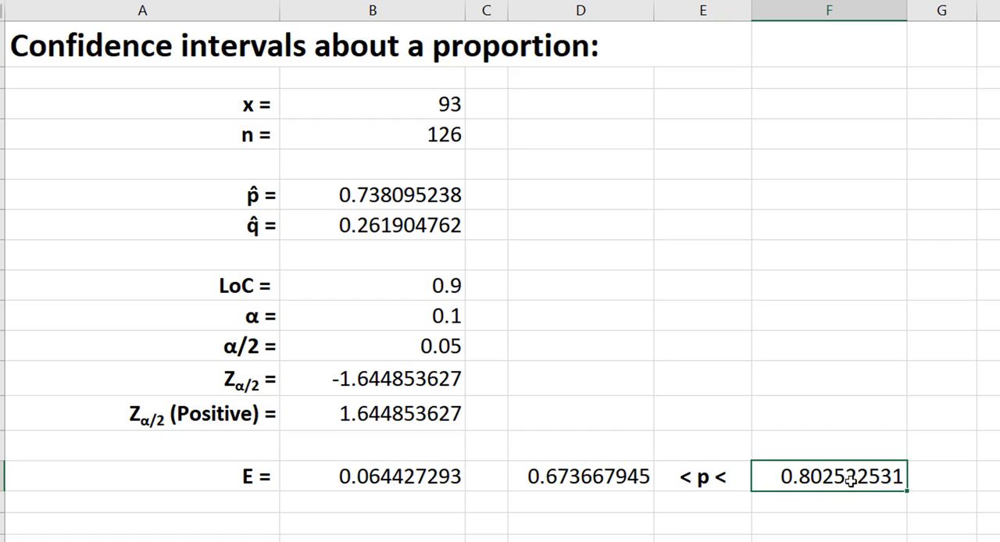
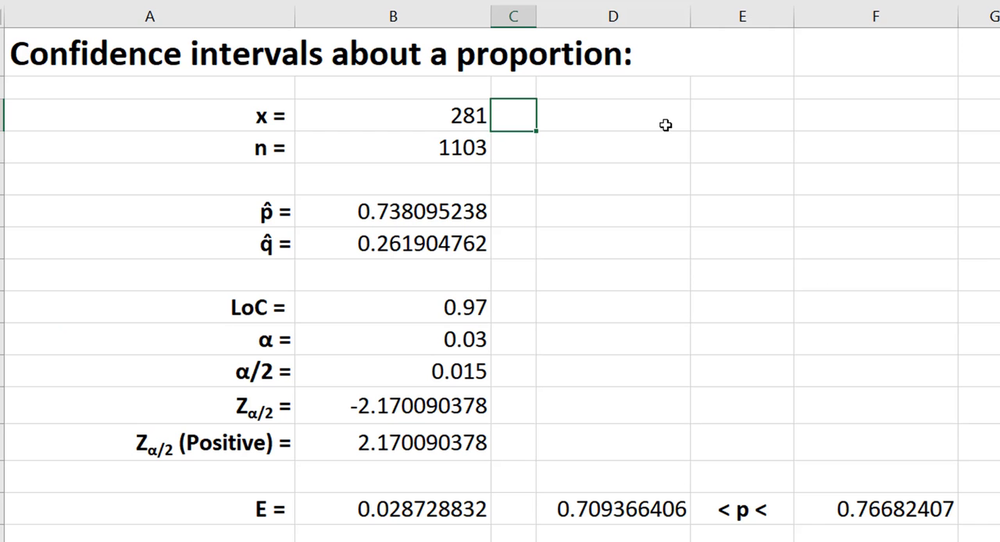
Replace the hardcoded p̂ formula in B6 with =B3/B4 so that it references the x and n cells.
{"action": "left_click", "coordinate": [424, 116]}
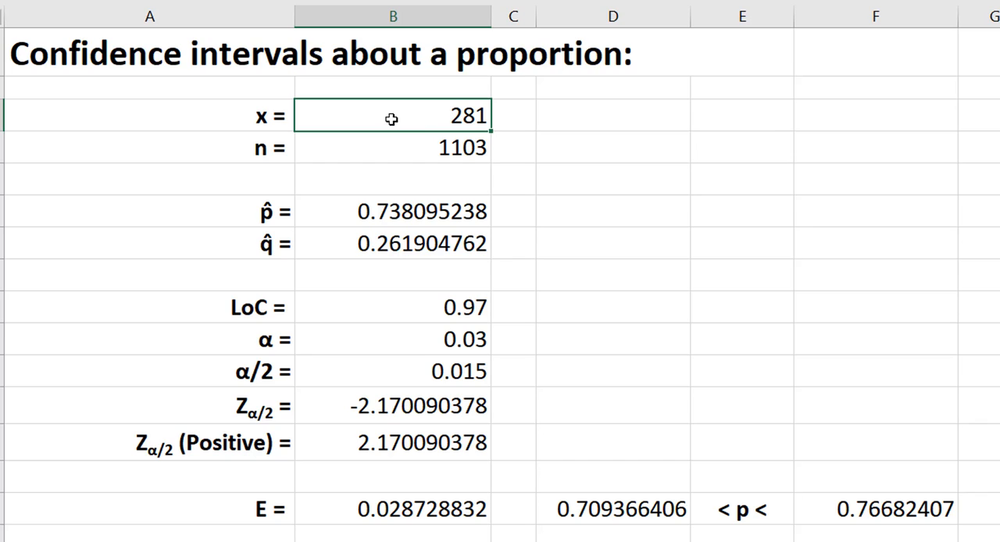
{"action": "left_click", "coordinate": [399, 150]}
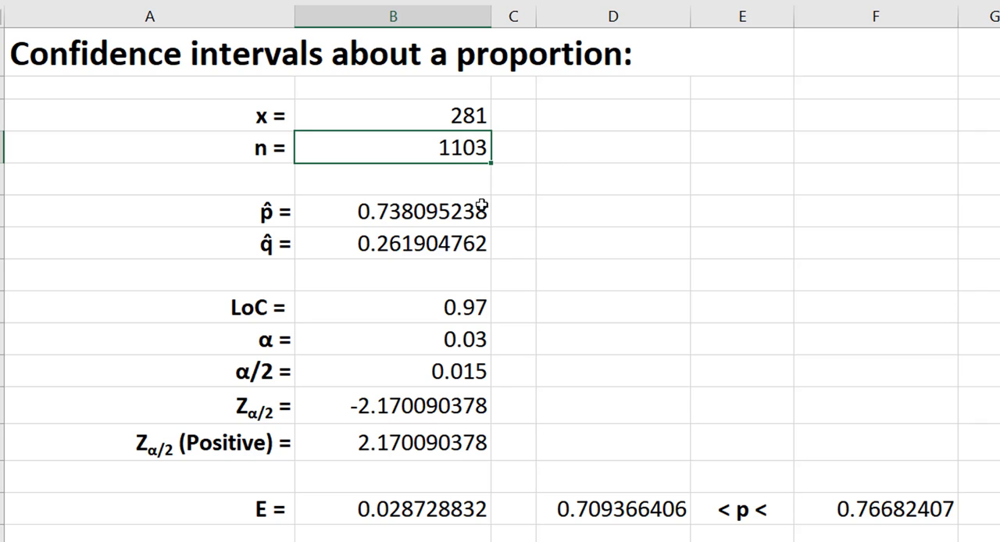
{"action": "left_click", "coordinate": [428, 210]}
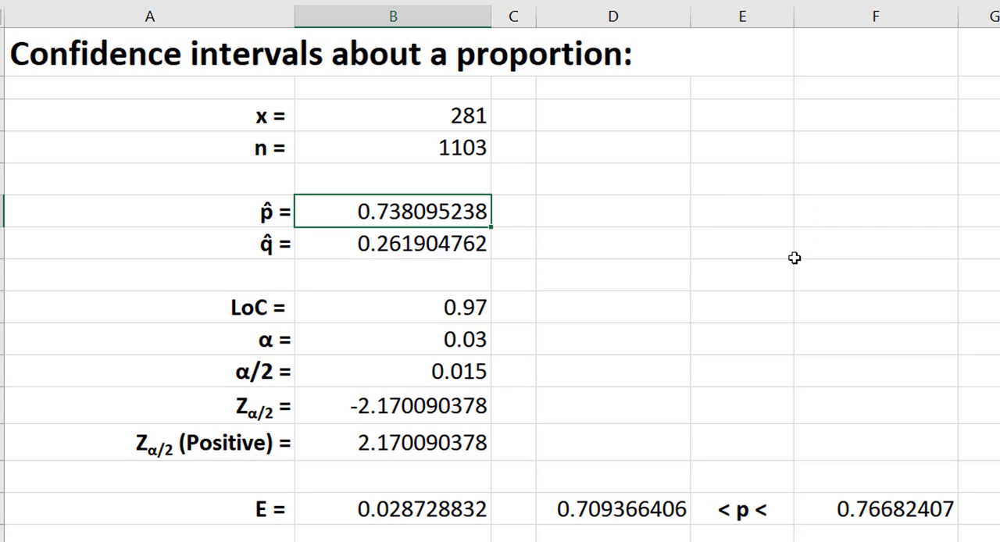
{"action": "double_click", "coordinate": [395, 211]}
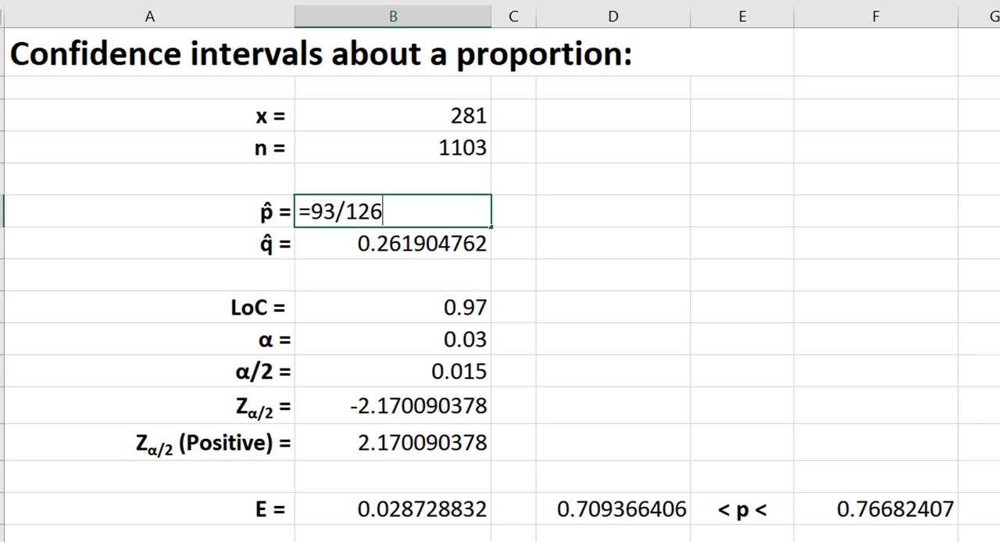
{"action": "key", "text": "BackSpace"}
{"action": "key", "text": "BackSpace"}
{"action": "key", "text": "BackSpace"}
{"action": "key", "text": "BackSpace"}
{"action": "key", "text": "BackSpace"}
{"action": "key", "text": "BackSpace"}
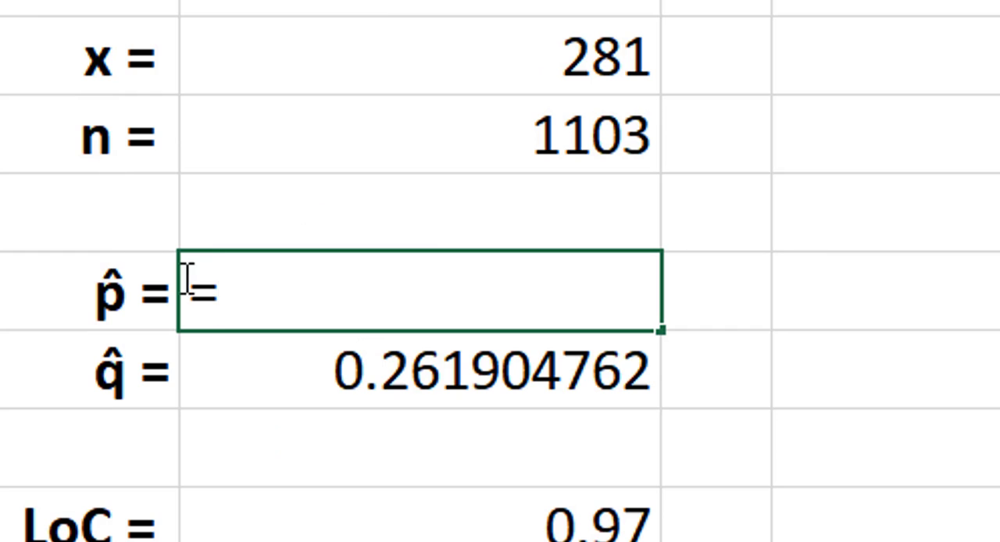
{"action": "left_click", "coordinate": [412, 57]}
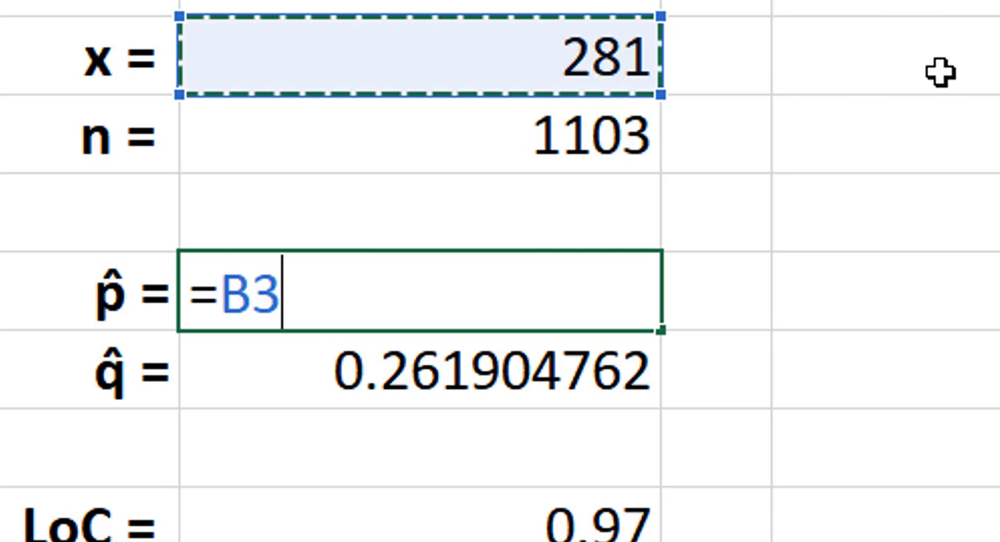
{"action": "type", "text": "/"}
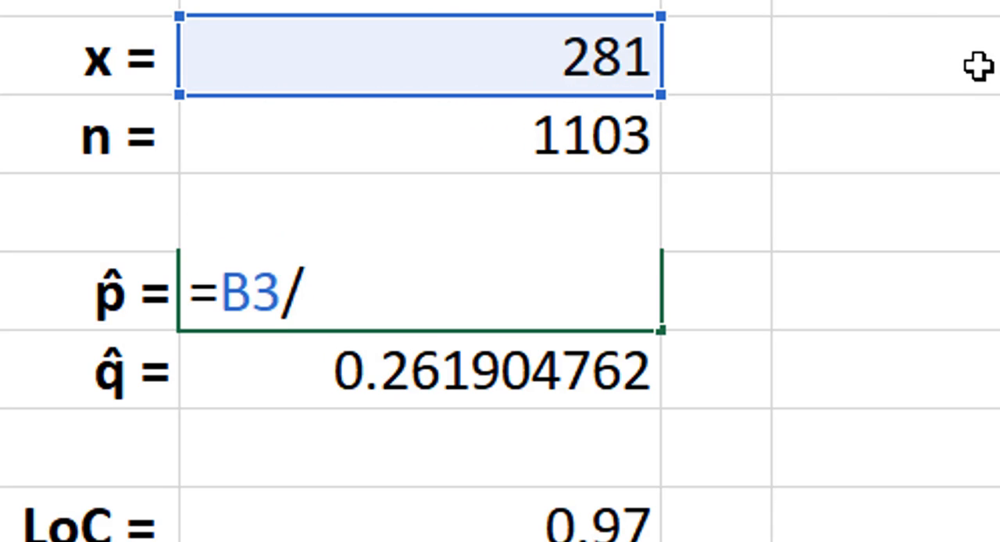
{"action": "left_click", "coordinate": [461, 141]}
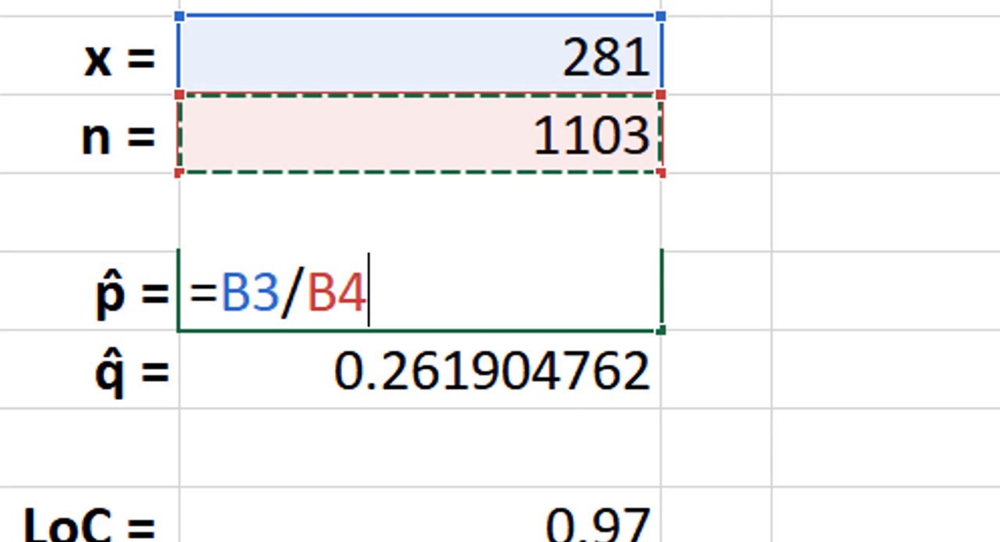
{"action": "key", "text": "Return"}
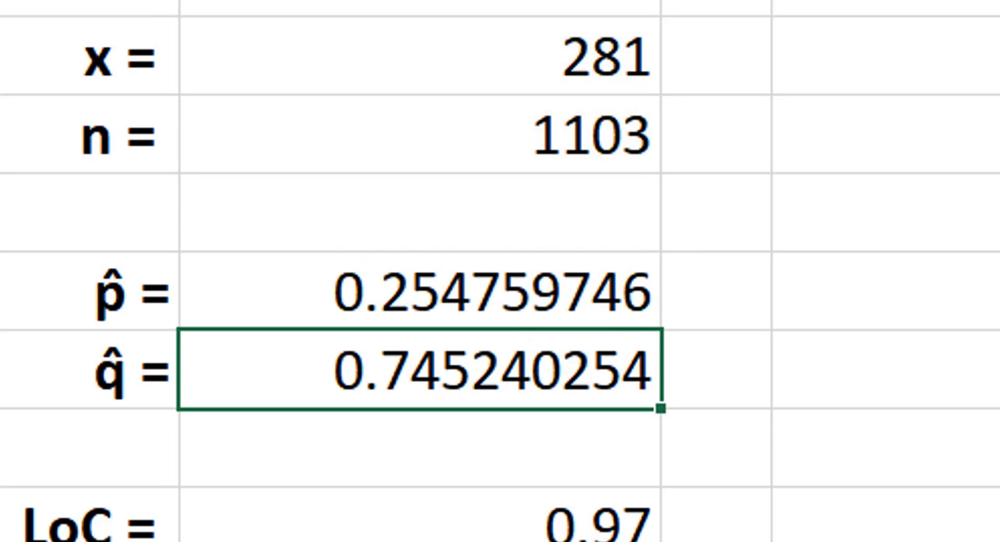
{"action": "left_click", "coordinate": [489, 295]}
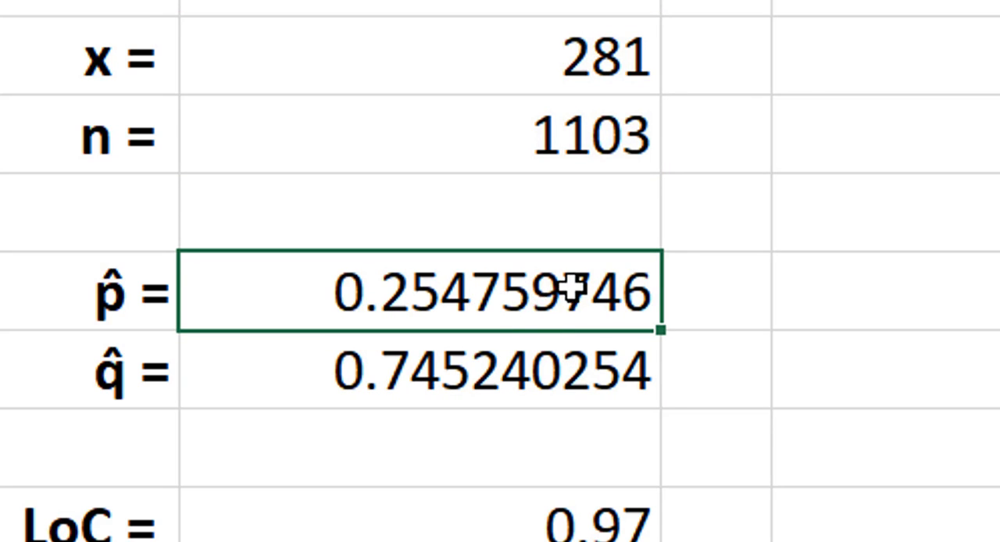
{"action": "left_click", "coordinate": [512, 388]}
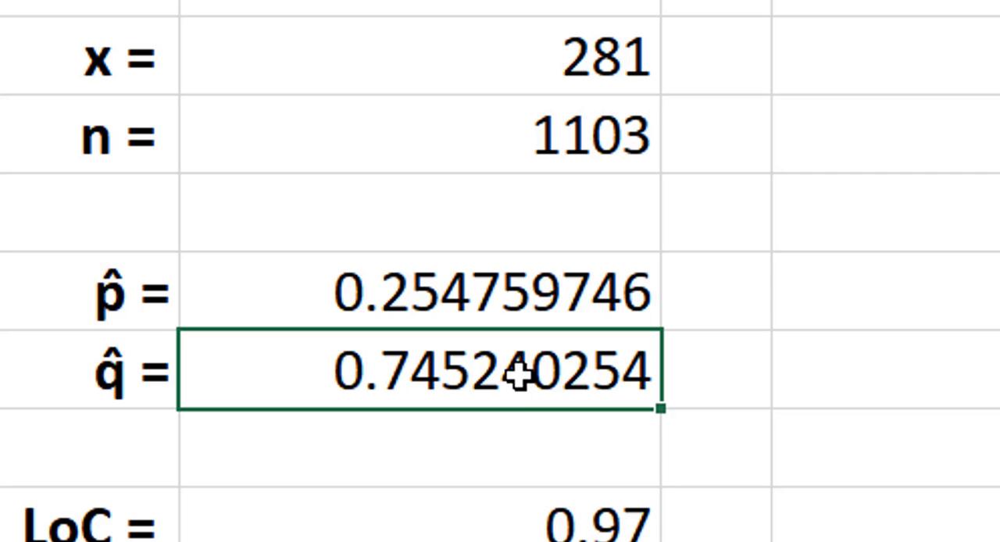
Enter 0.97 as the level of confidence in B9.
{"action": "left_click", "coordinate": [519, 525]}
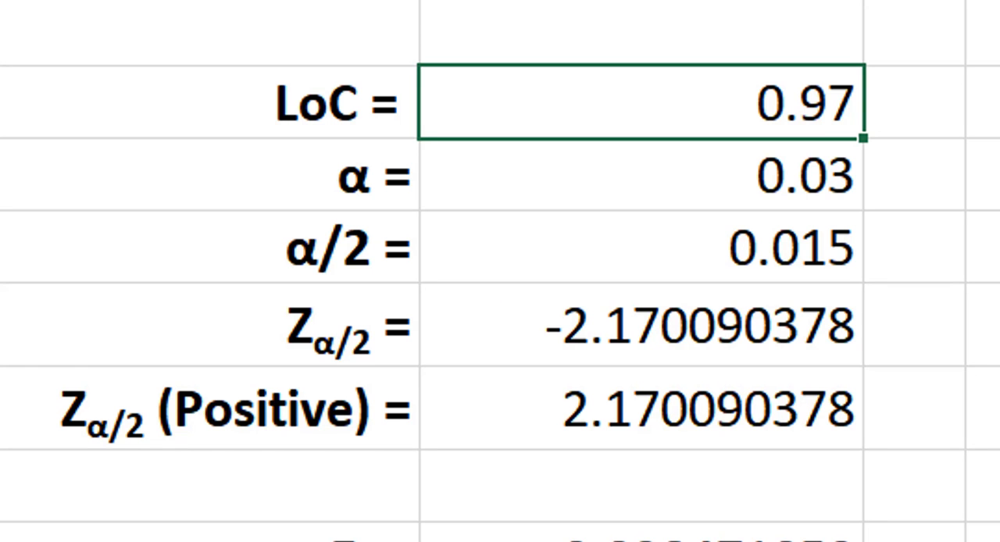
{"action": "type", "text": "0.97"}
{"action": "key", "text": "ctrl+Return"}
{"action": "key", "text": "Down"}
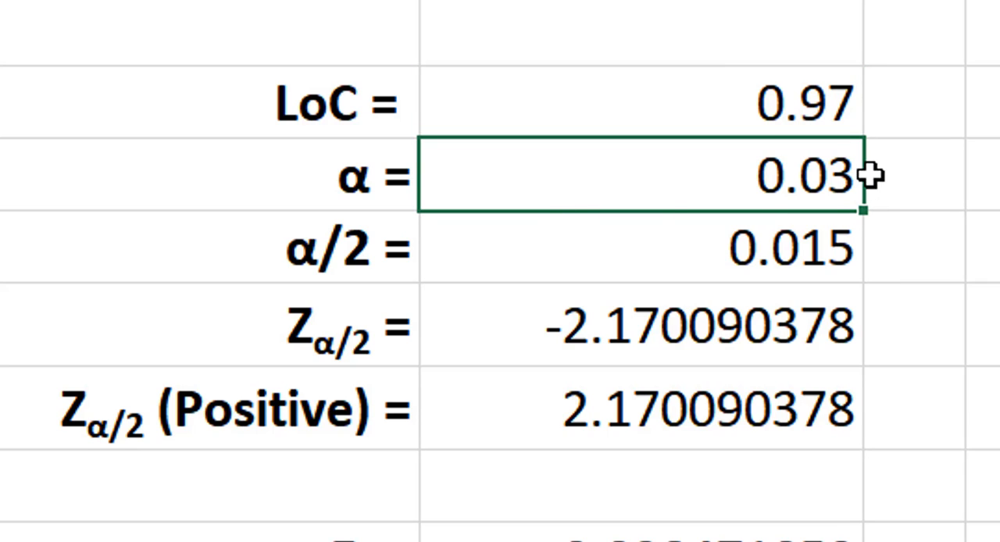
Review the recalculated α/2, critical values, margin of error and confidence interval limits, comparing them with the sample proportion p̂.
{"action": "left_click", "coordinate": [706, 276]}
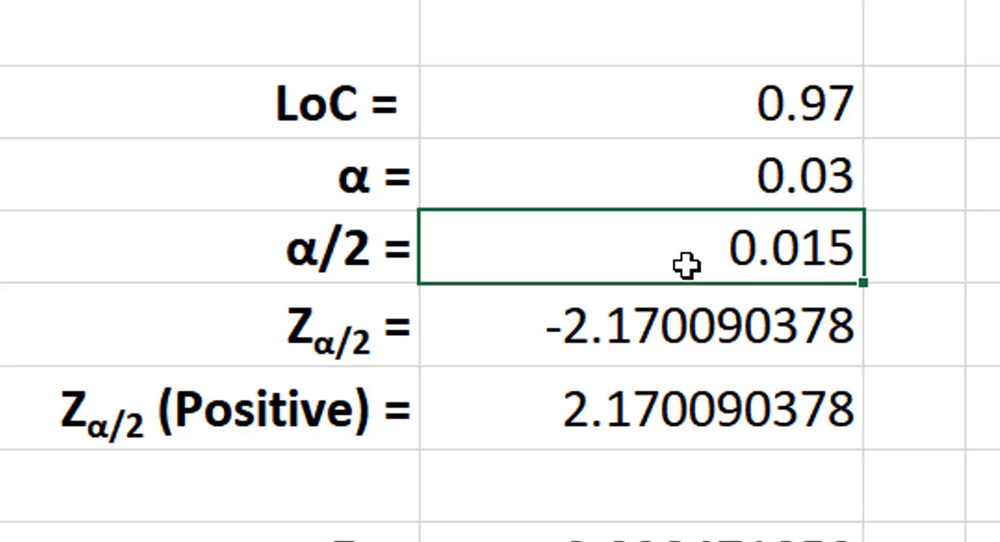
{"action": "left_click", "coordinate": [685, 326]}
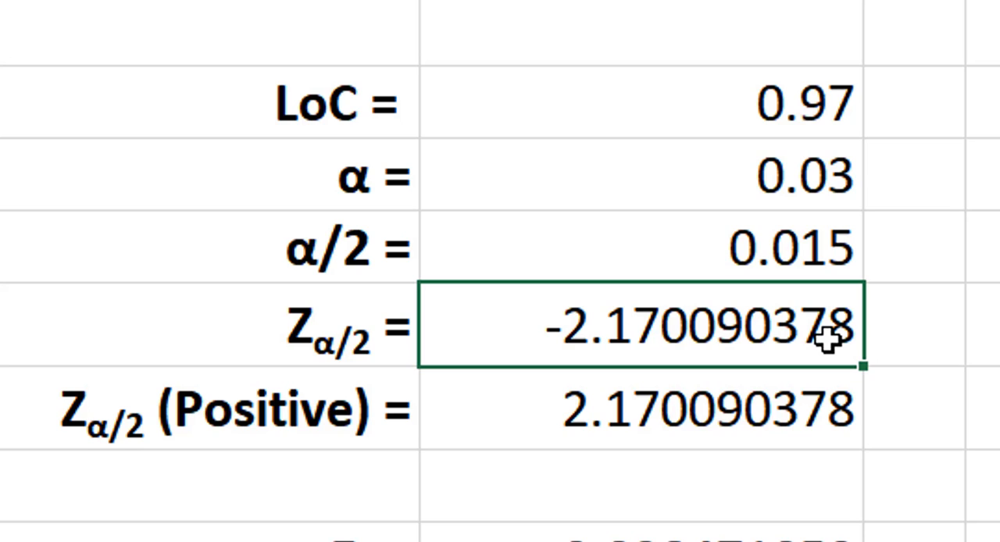
{"action": "left_click", "coordinate": [592, 405]}
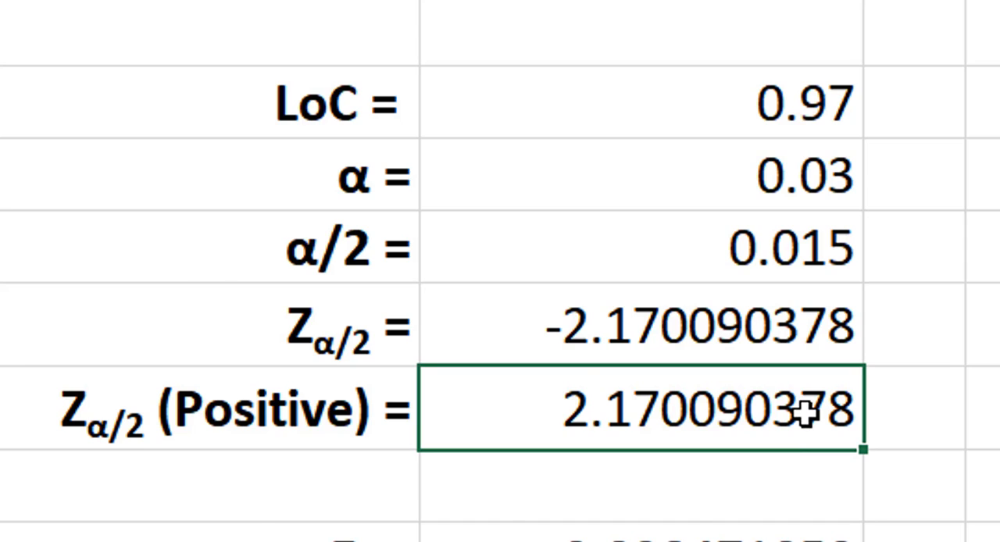
{"action": "left_click", "coordinate": [471, 497]}
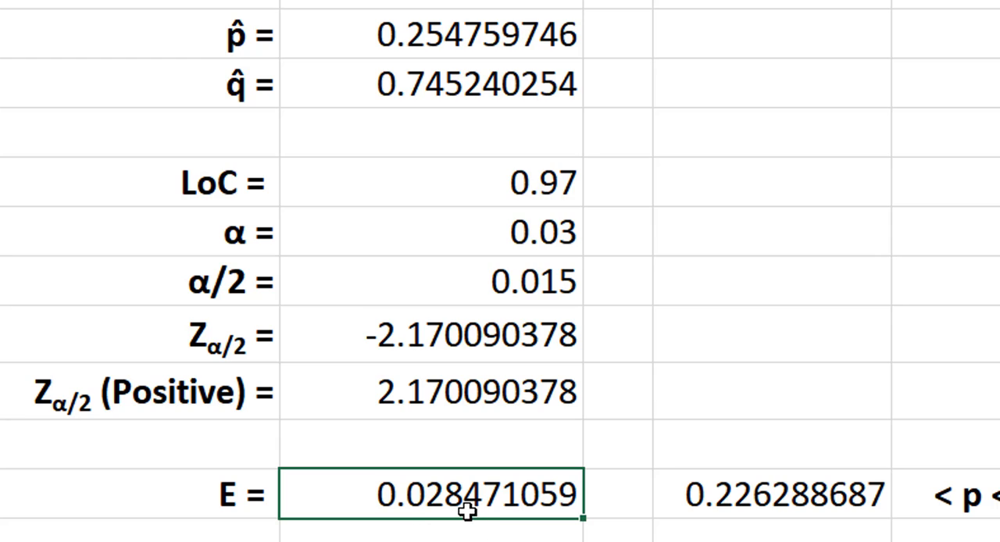
{"action": "left_click", "coordinate": [785, 504]}
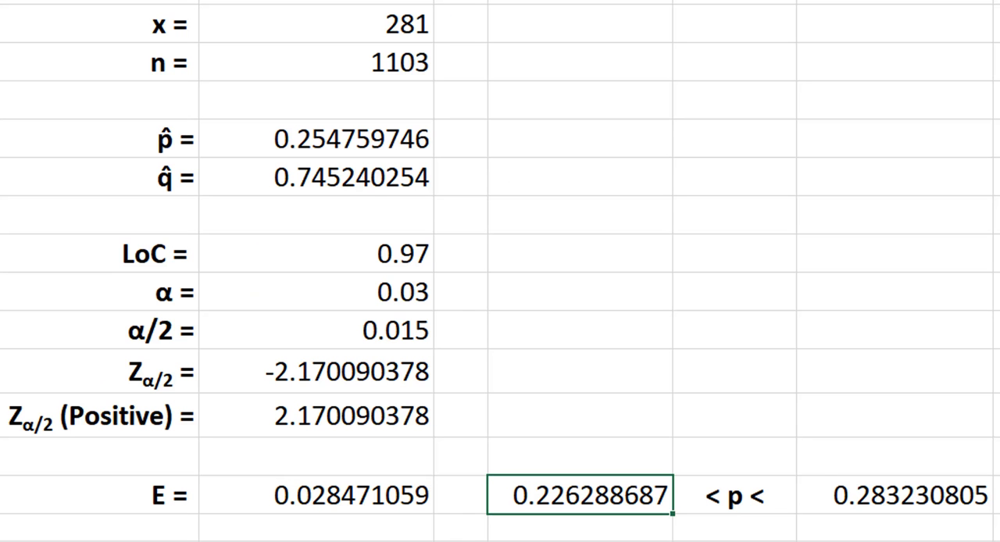
{"action": "left_click", "coordinate": [923, 506]}
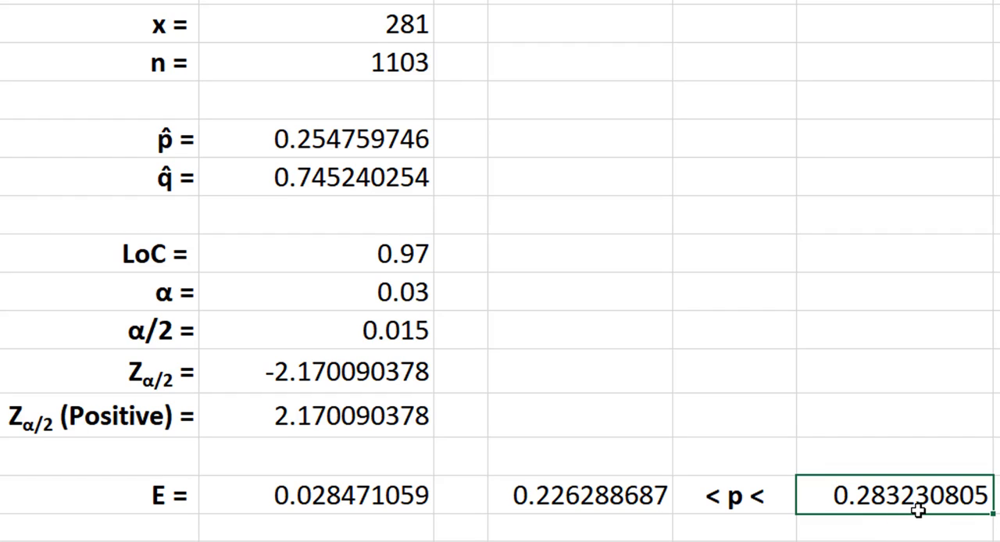
{"action": "left_click", "coordinate": [330, 499]}
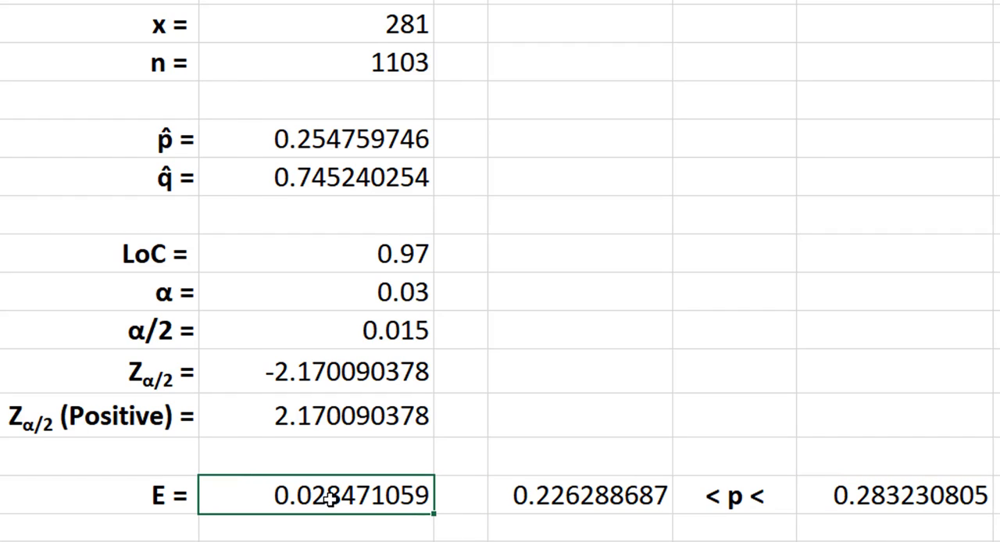
{"action": "left_click", "coordinate": [297, 137]}
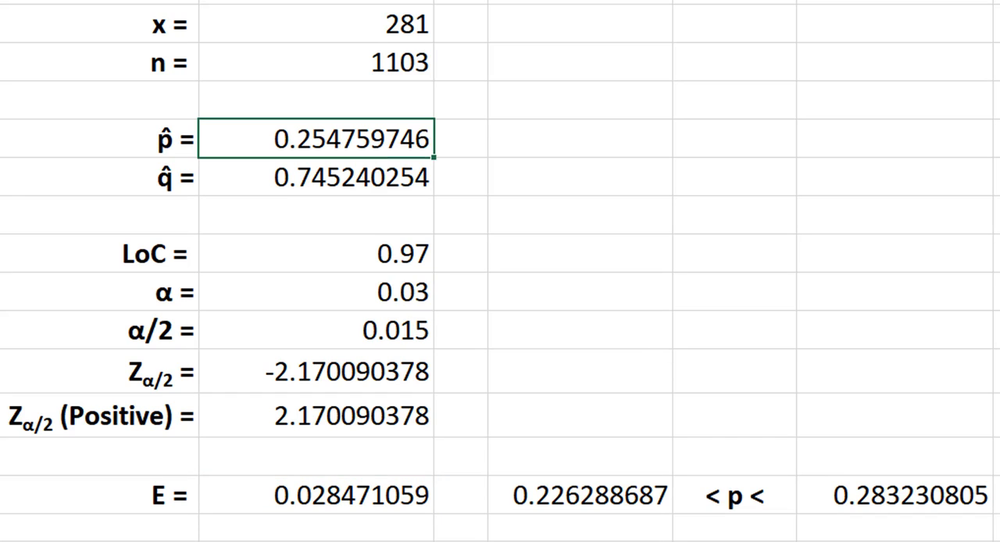
{"action": "left_click", "coordinate": [580, 540]}
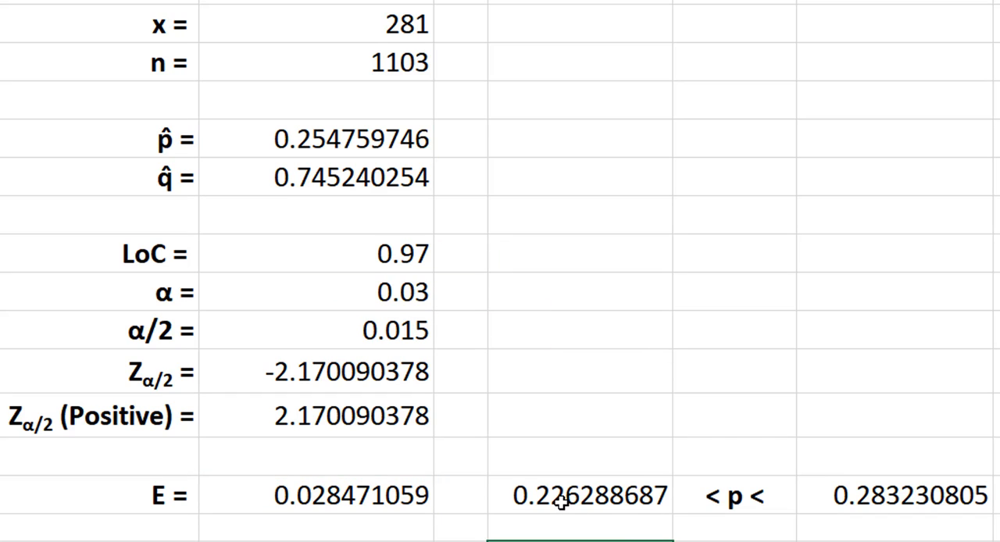